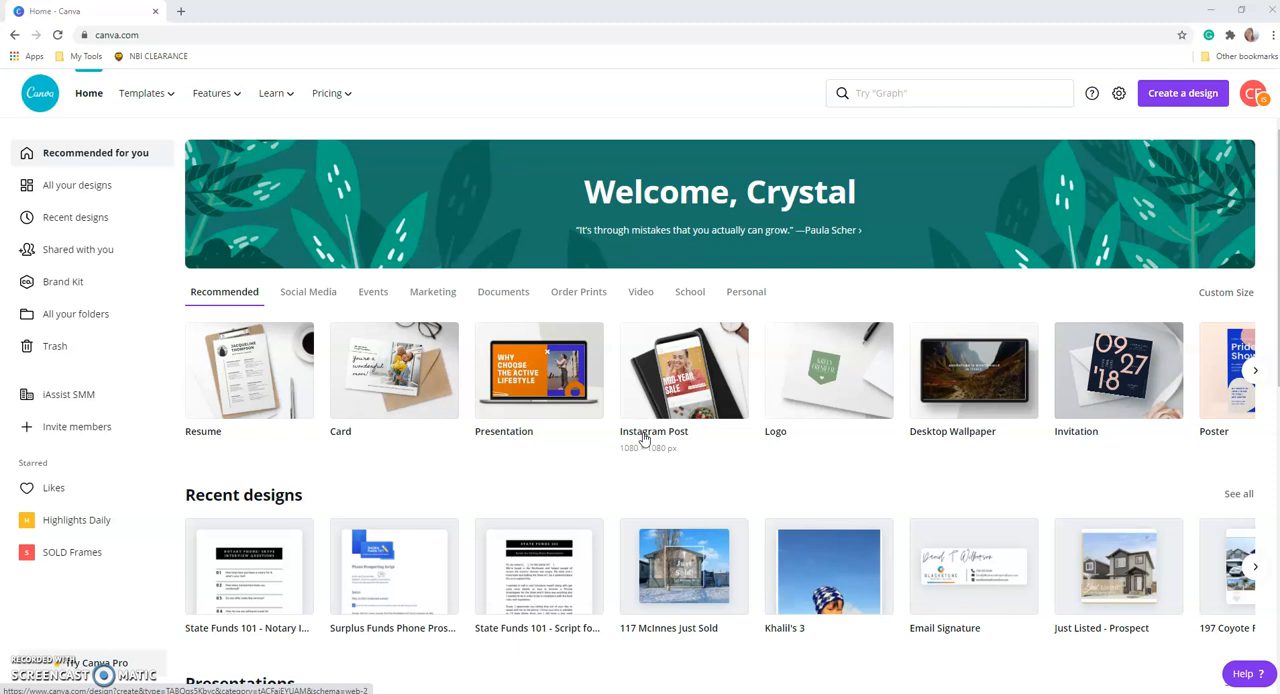
Search for "logo" and open the Logo template results.
click(952, 542)
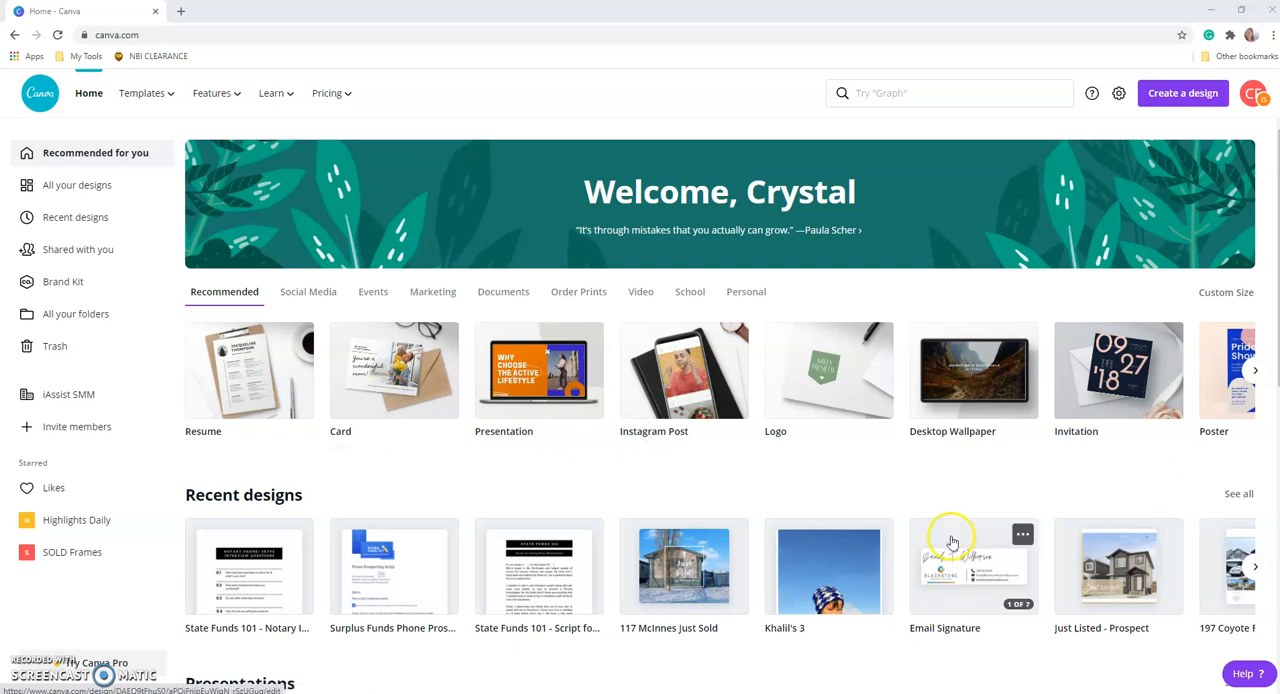
click(927, 89)
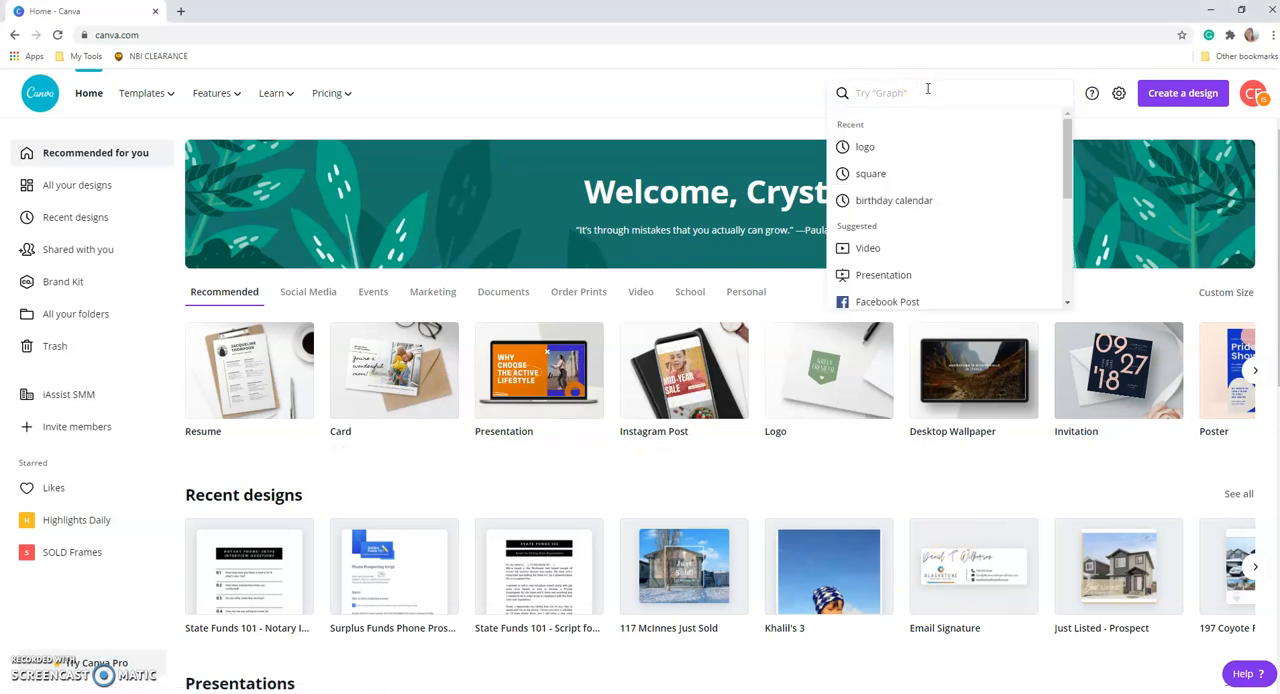
text(logo)
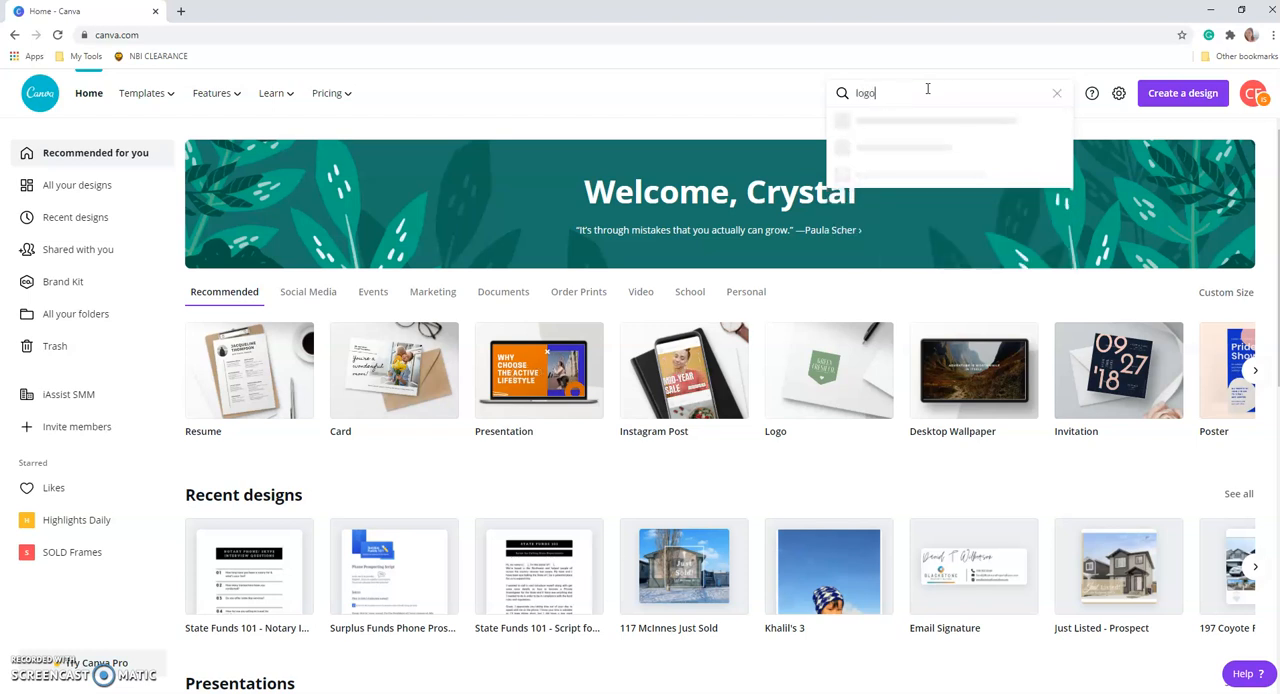
click(888, 148)
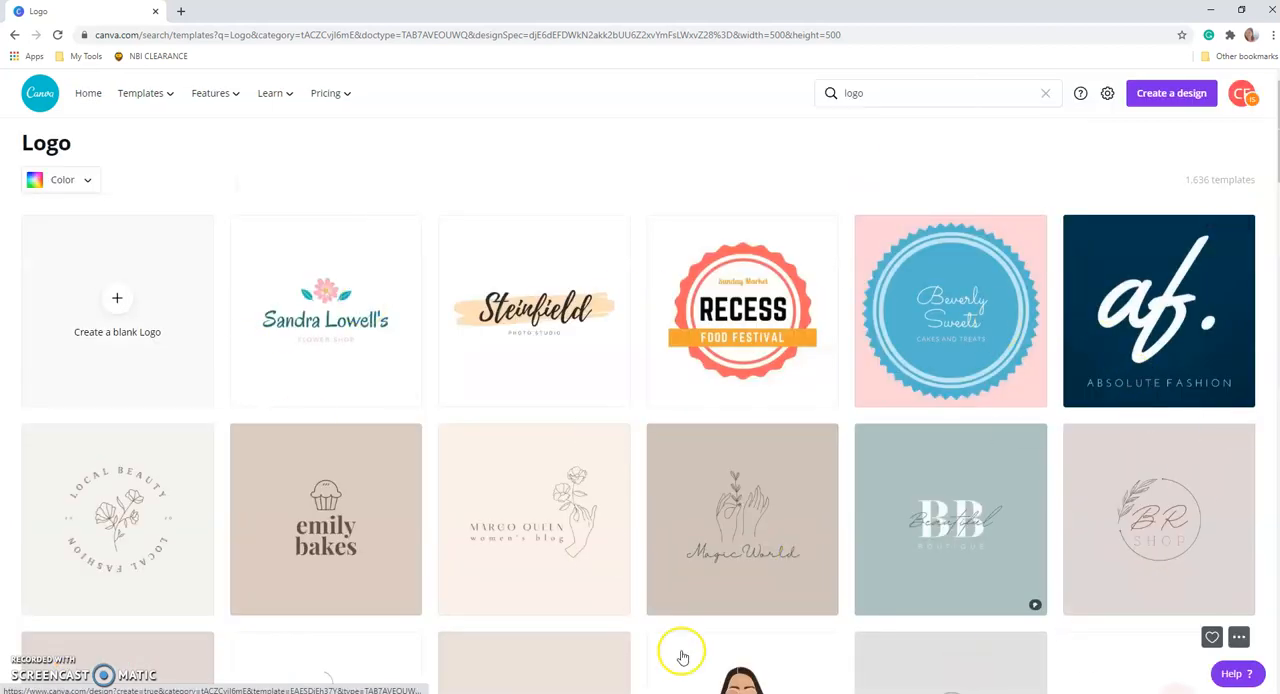
Create a blank Logo design from the Logo template page.
scroll(188, 586, down, 4)
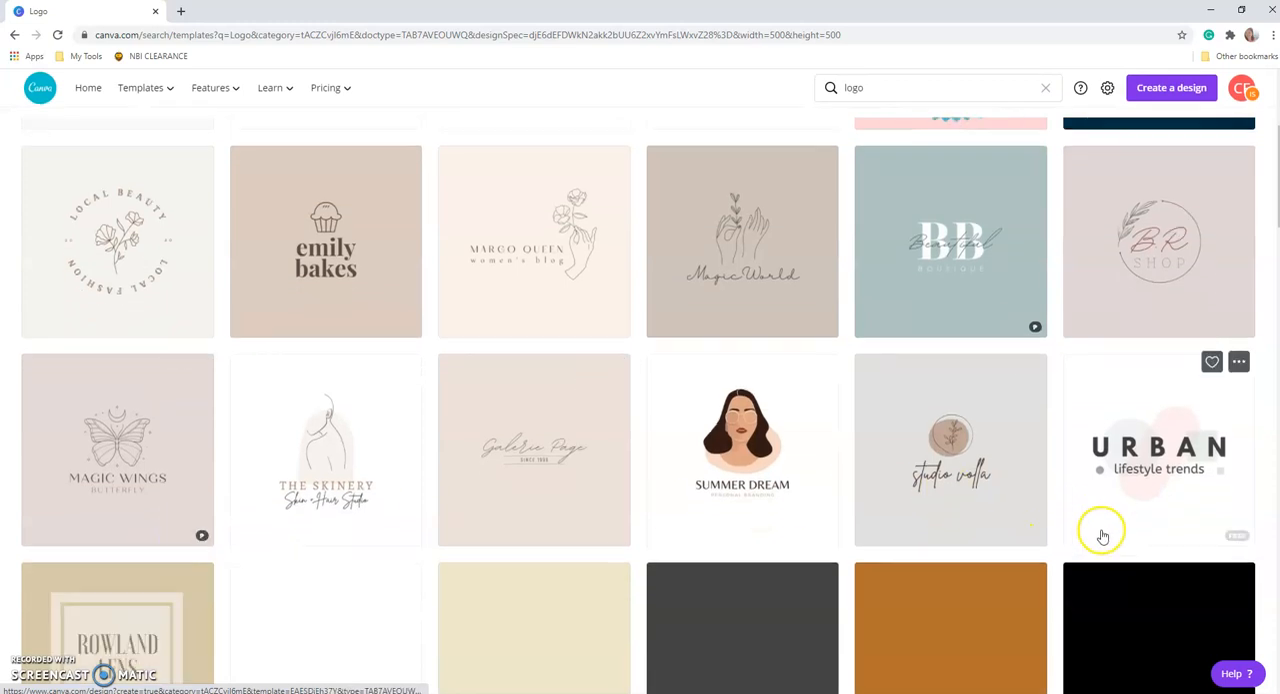
scroll(250, 560, down, 1)
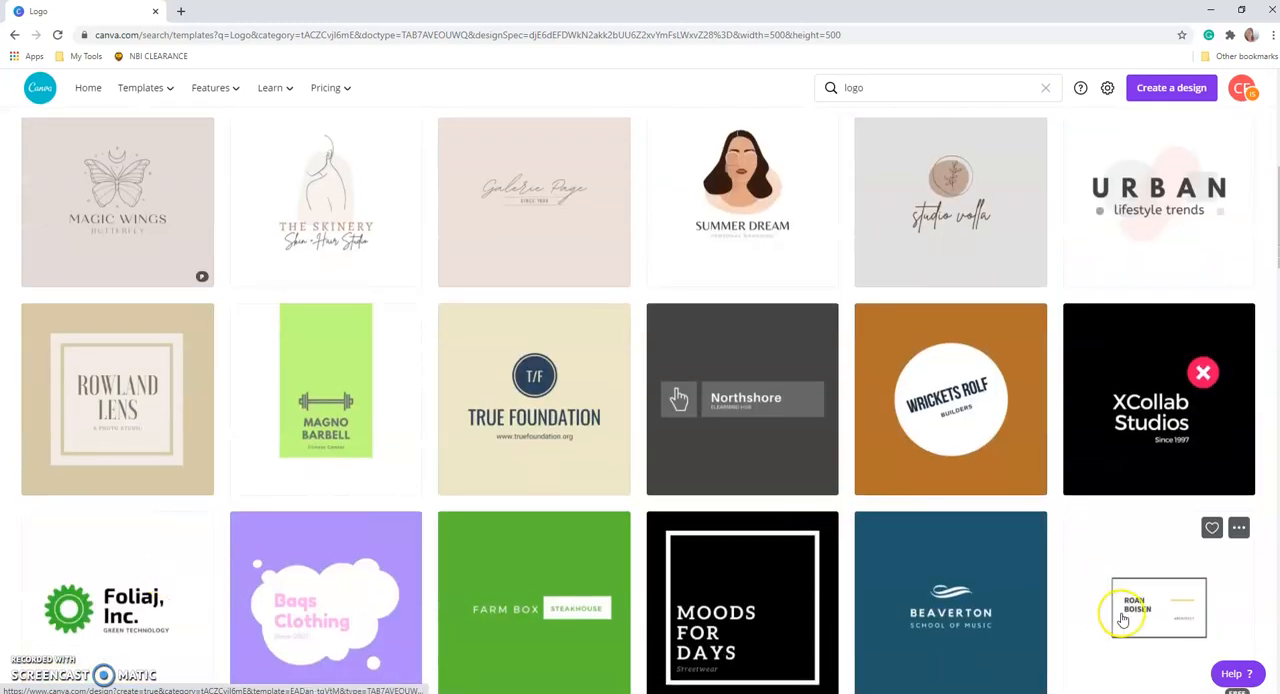
scroll(1123, 620, down, 2)
scroll(1123, 620, down, 1)
scroll(1123, 620, up, 8)
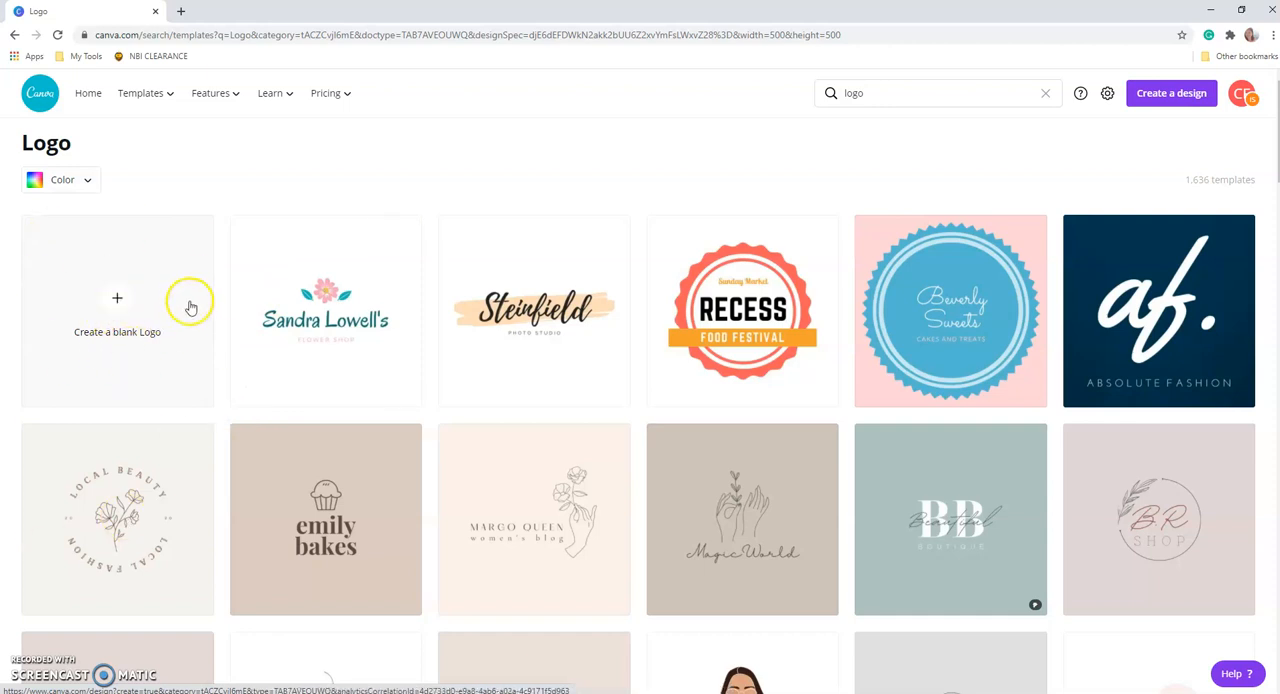
click(115, 308)
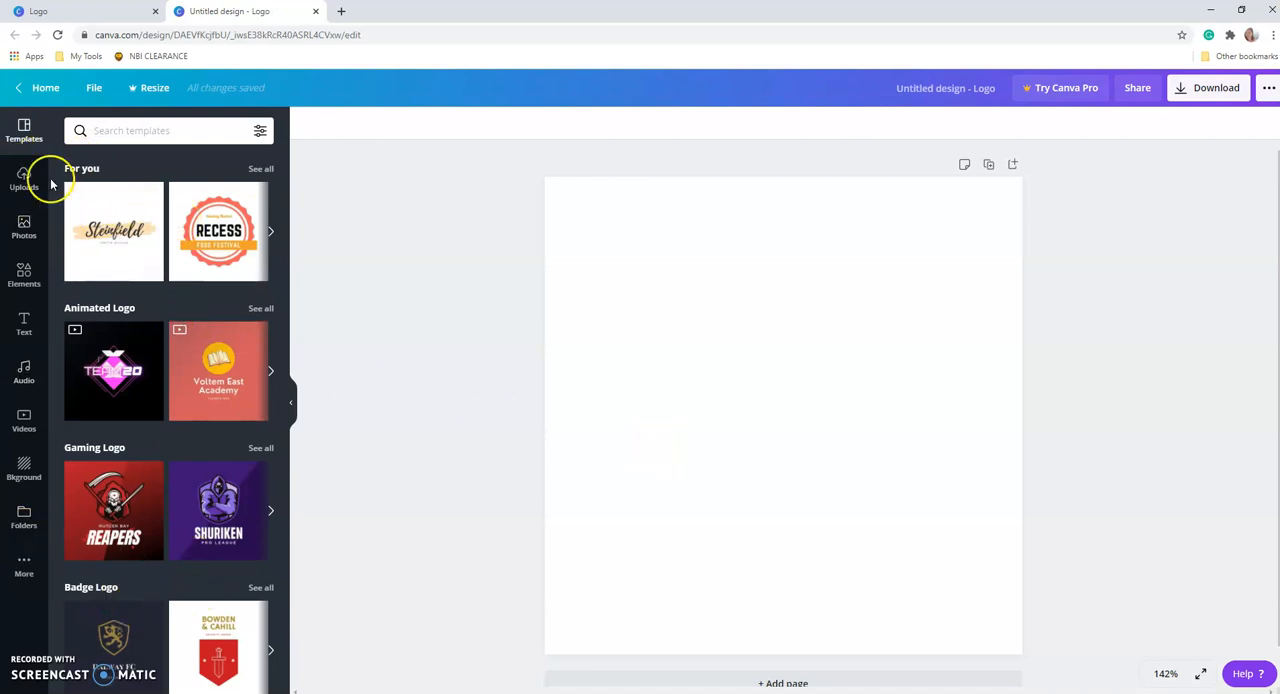
Place the uploaded circular emblem in blue, grey and orange on the blank logo page.
click(23, 230)
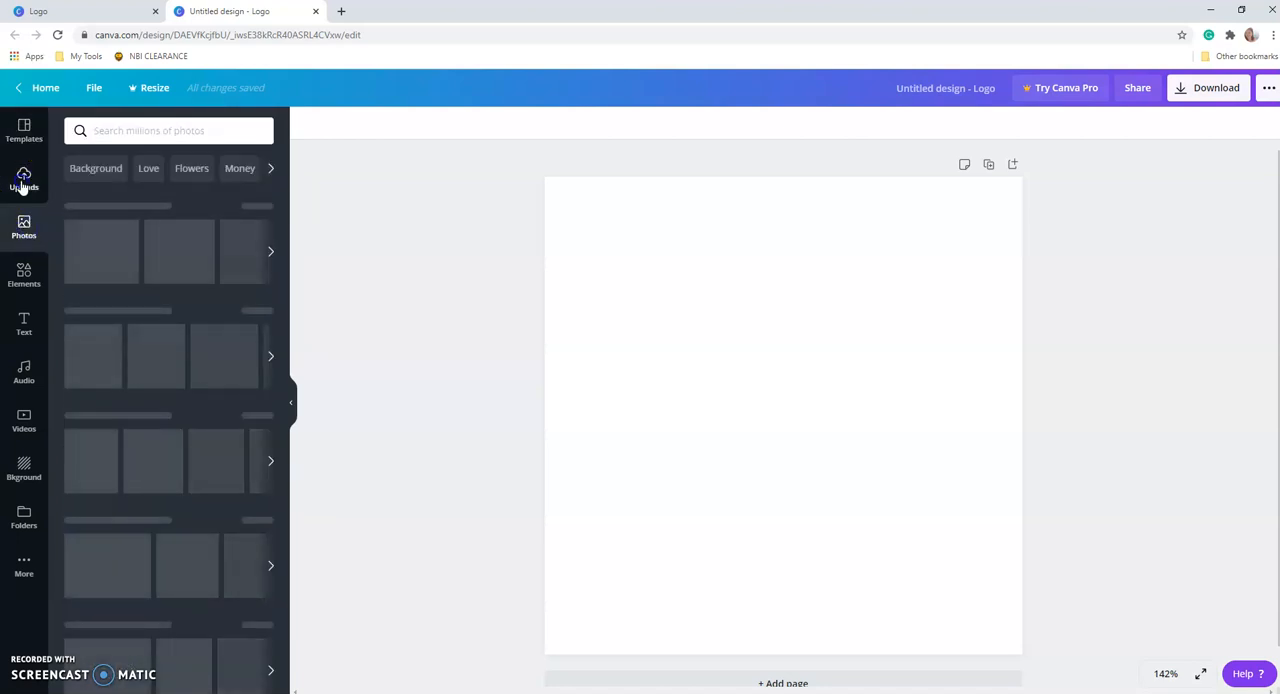
click(22, 184)
click(25, 330)
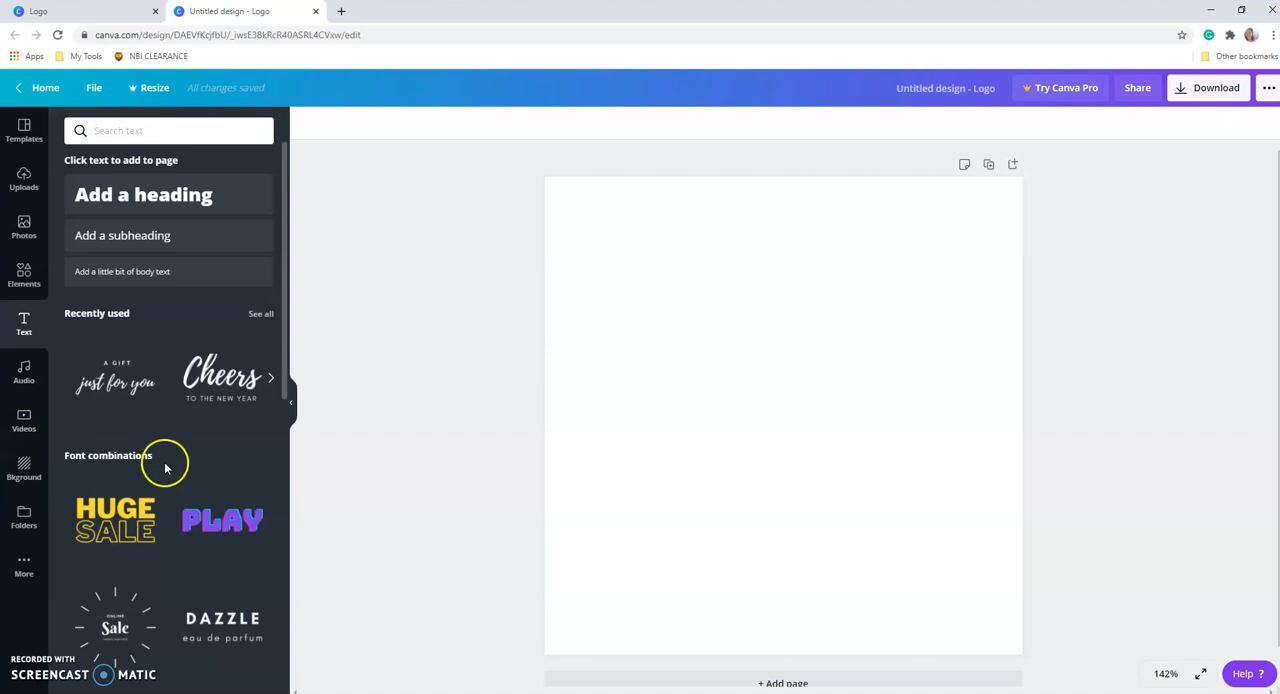
click(28, 195)
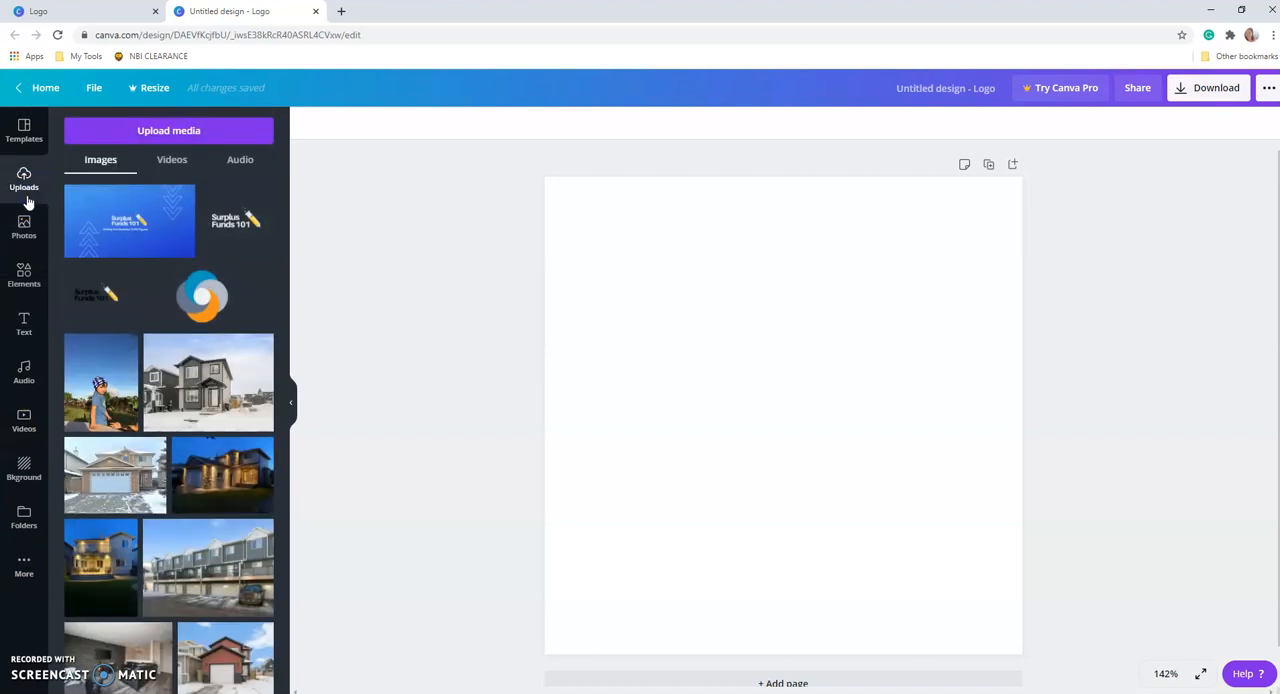
click(199, 300)
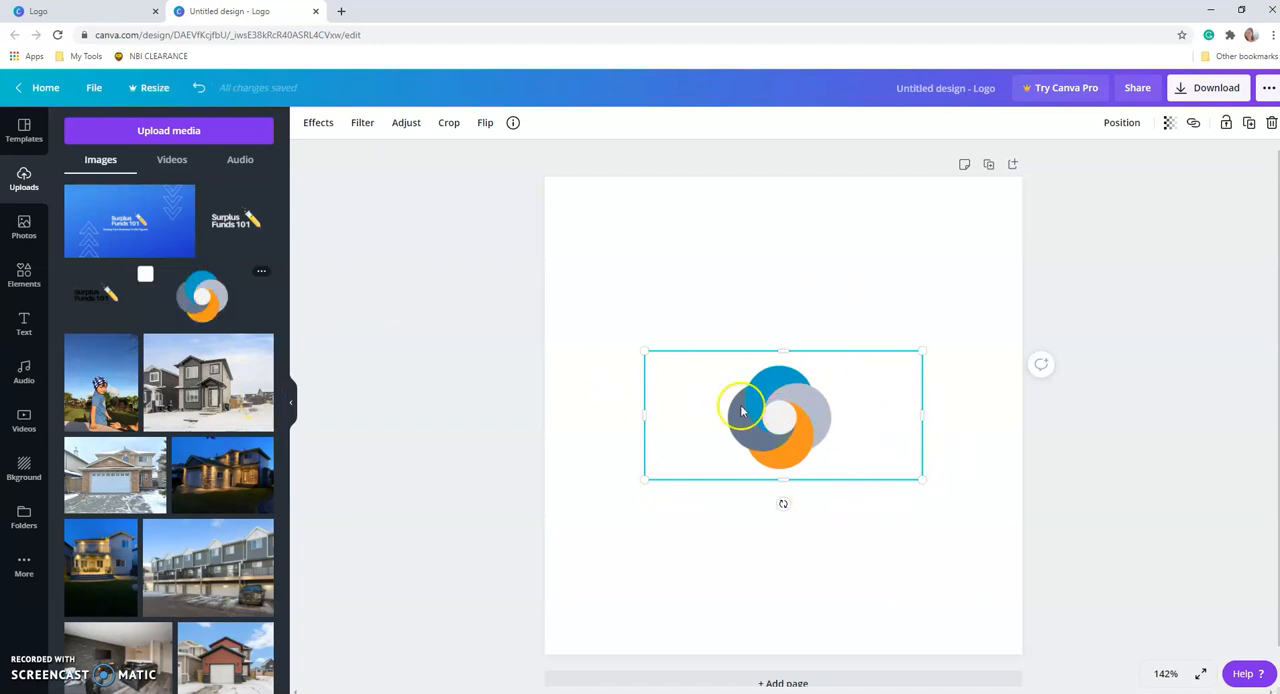
click(898, 540)
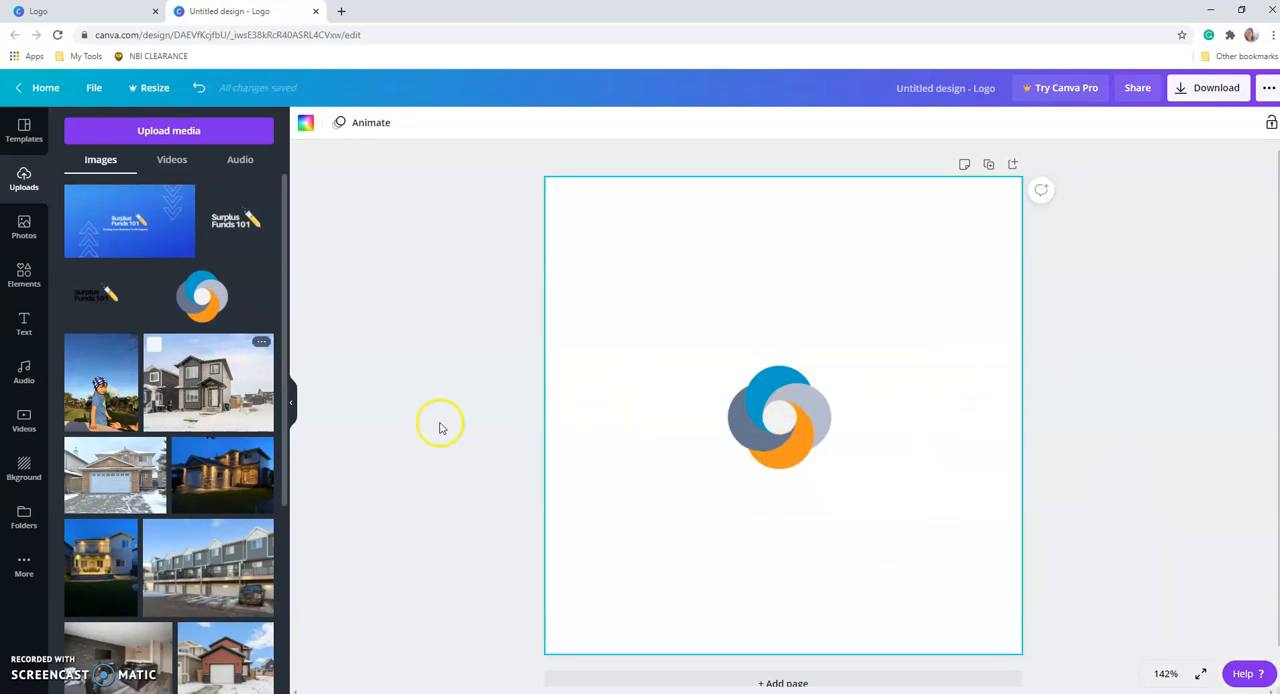
Enlarge the circular emblem proportionally from its upper-right corner until its frame reaches the page's right edge.
click(290, 402)
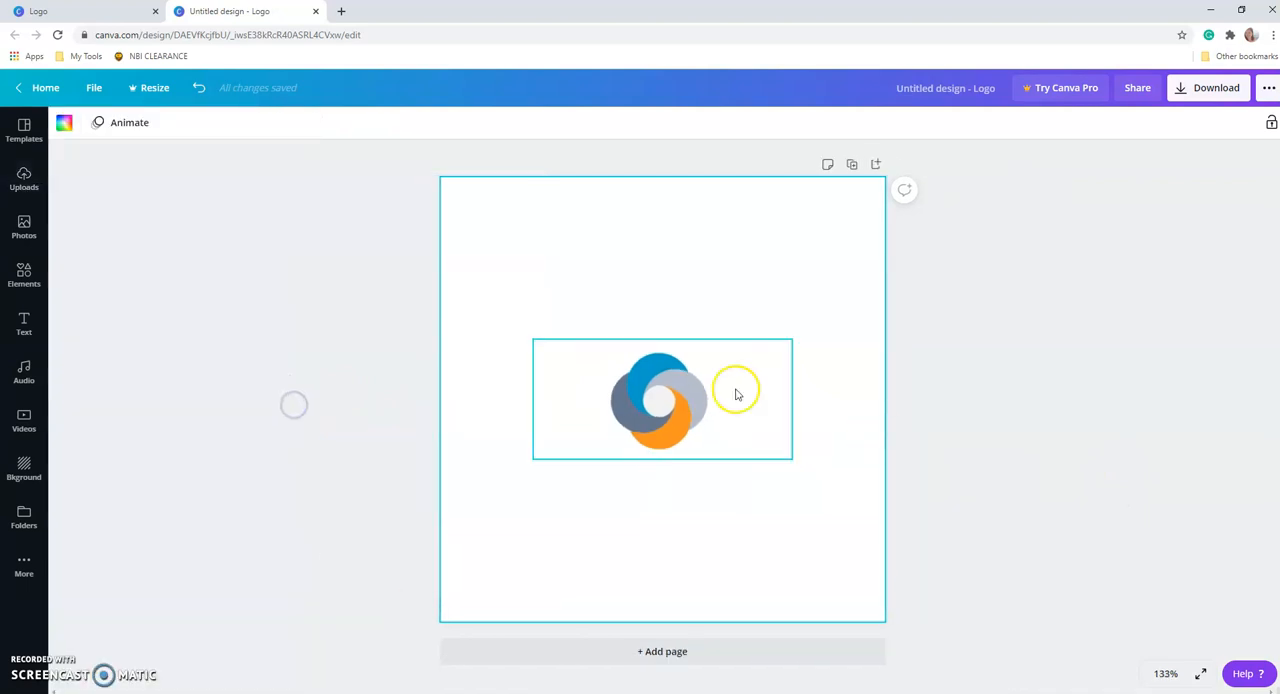
click(671, 418)
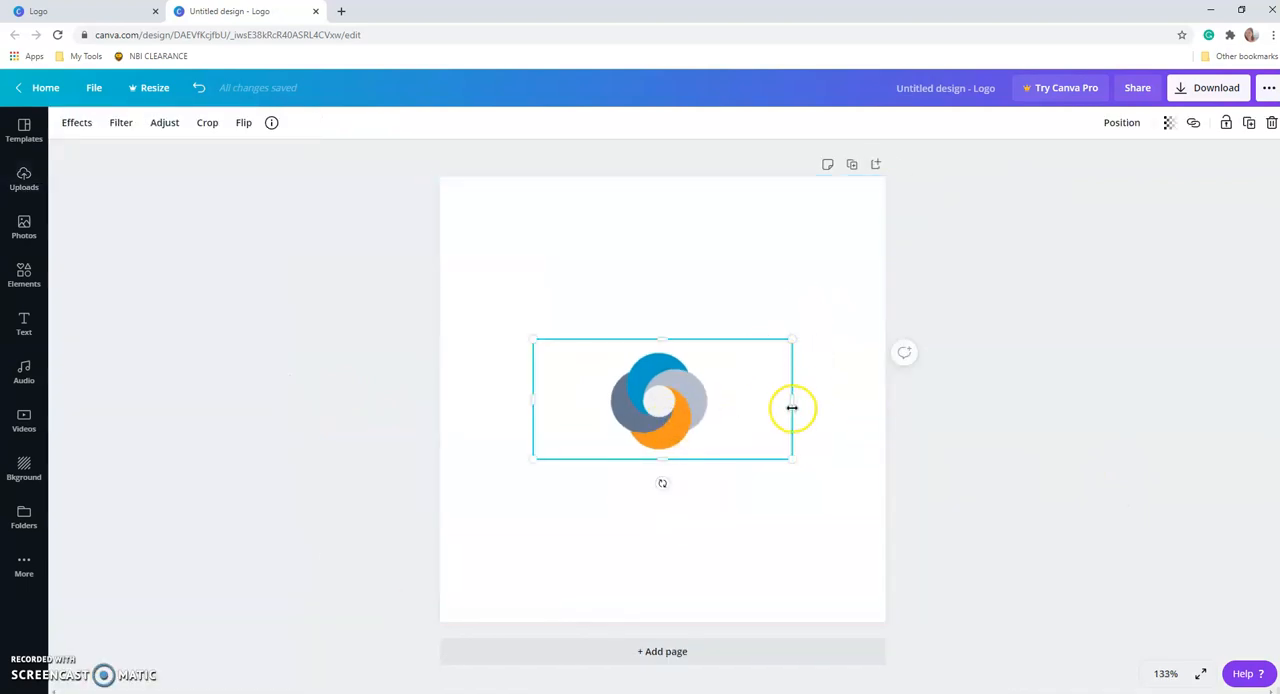
drag(798, 340, 882, 271)
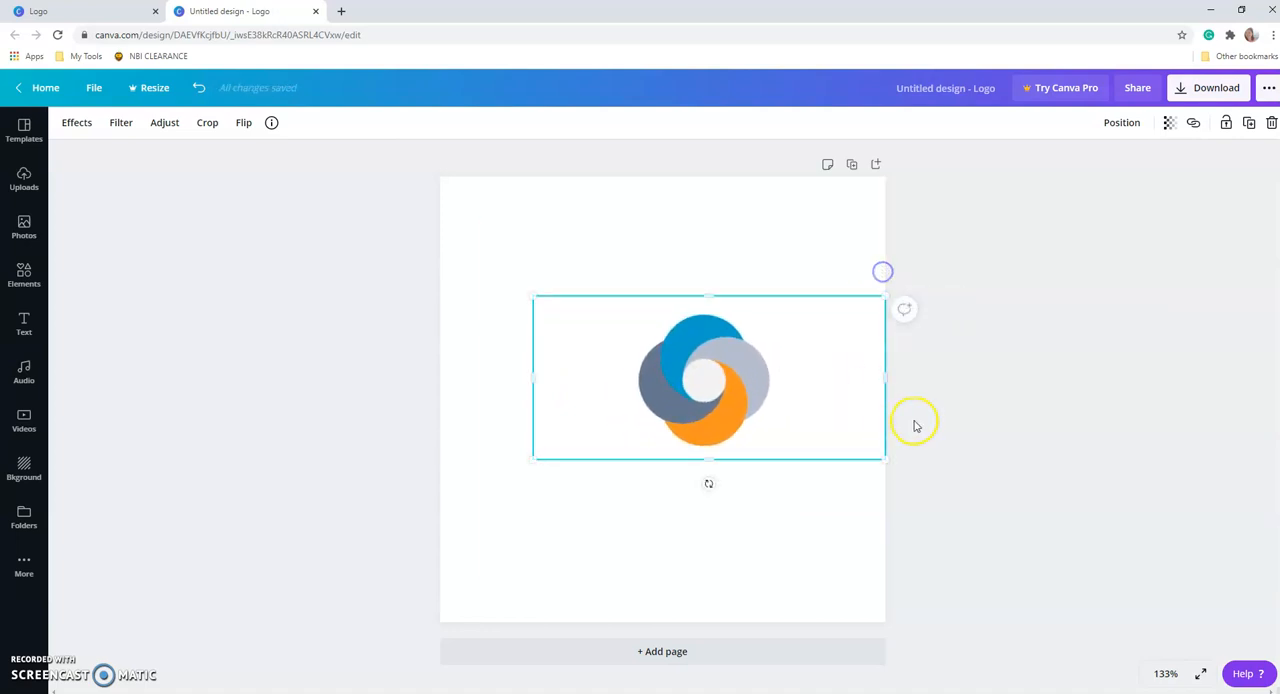
click(941, 483)
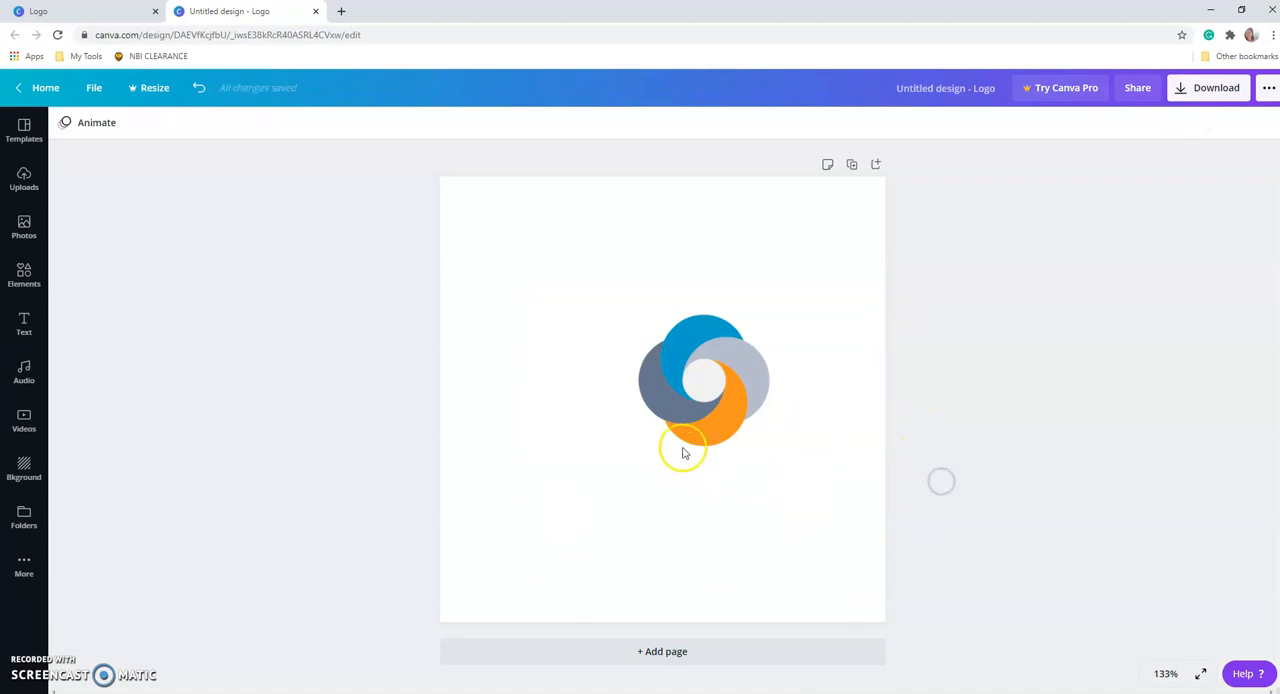
Align the enlarged emblem to the horizontal center of the page.
click(734, 388)
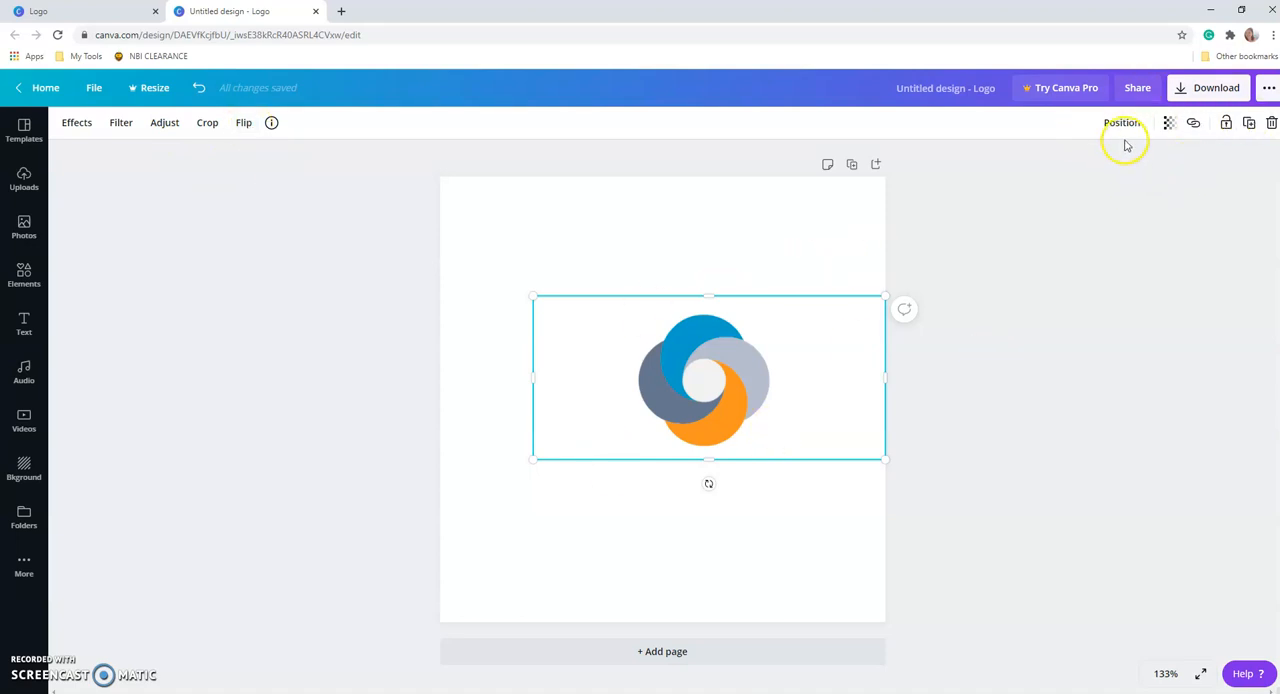
click(1167, 125)
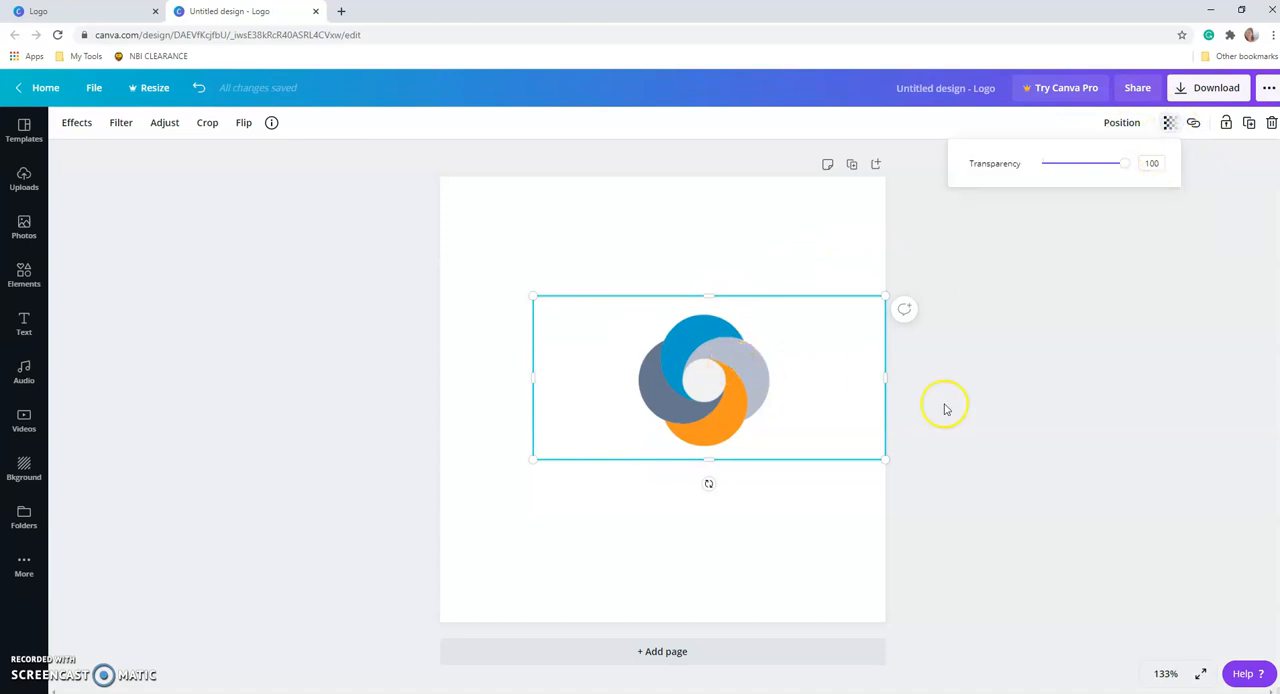
click(1120, 127)
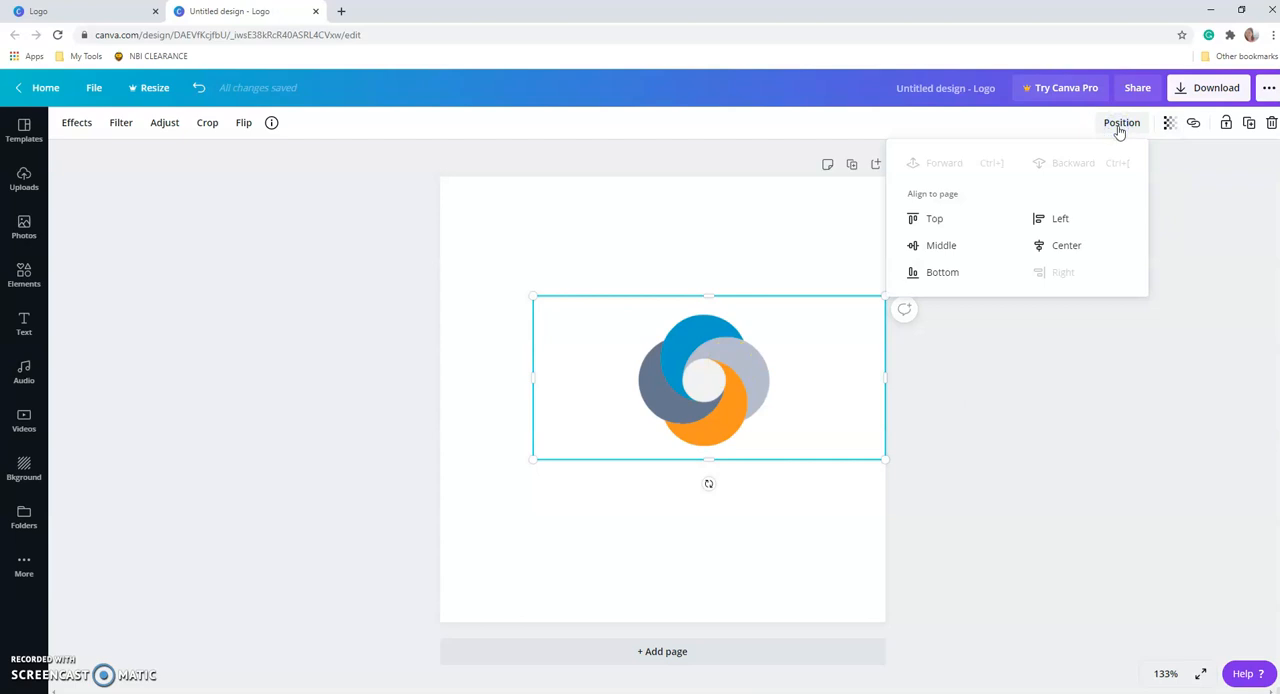
click(1060, 218)
click(1068, 272)
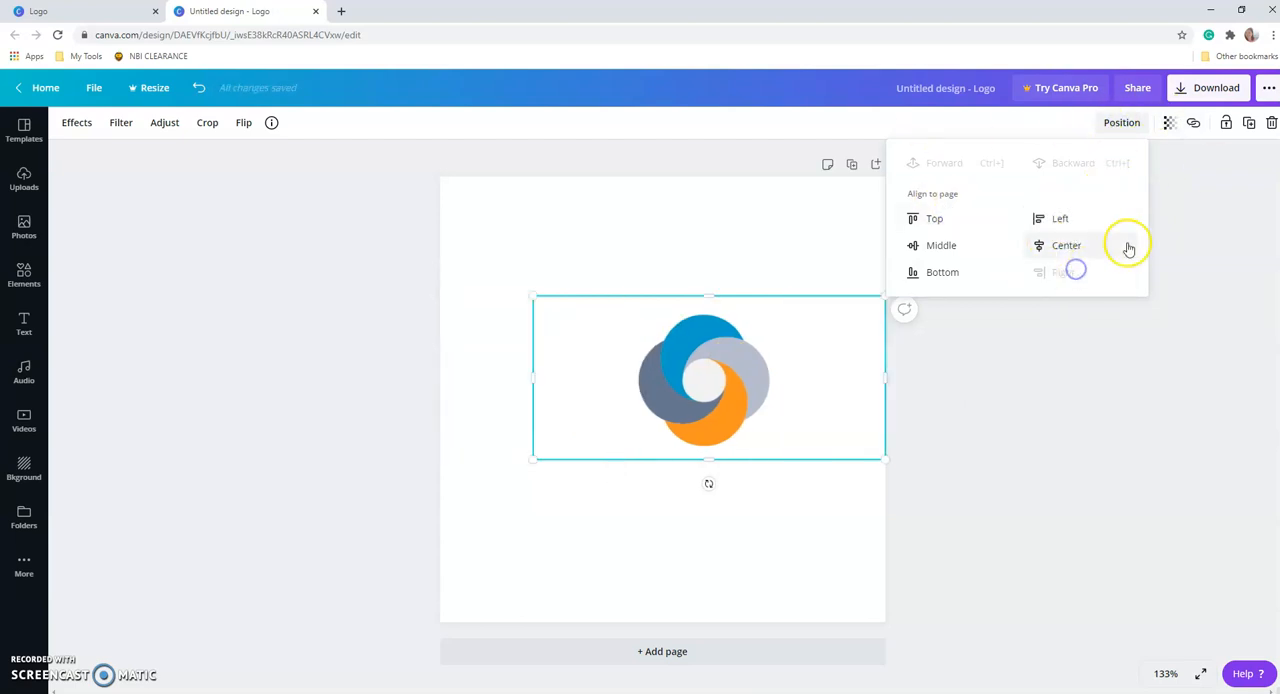
click(1090, 246)
click(1020, 387)
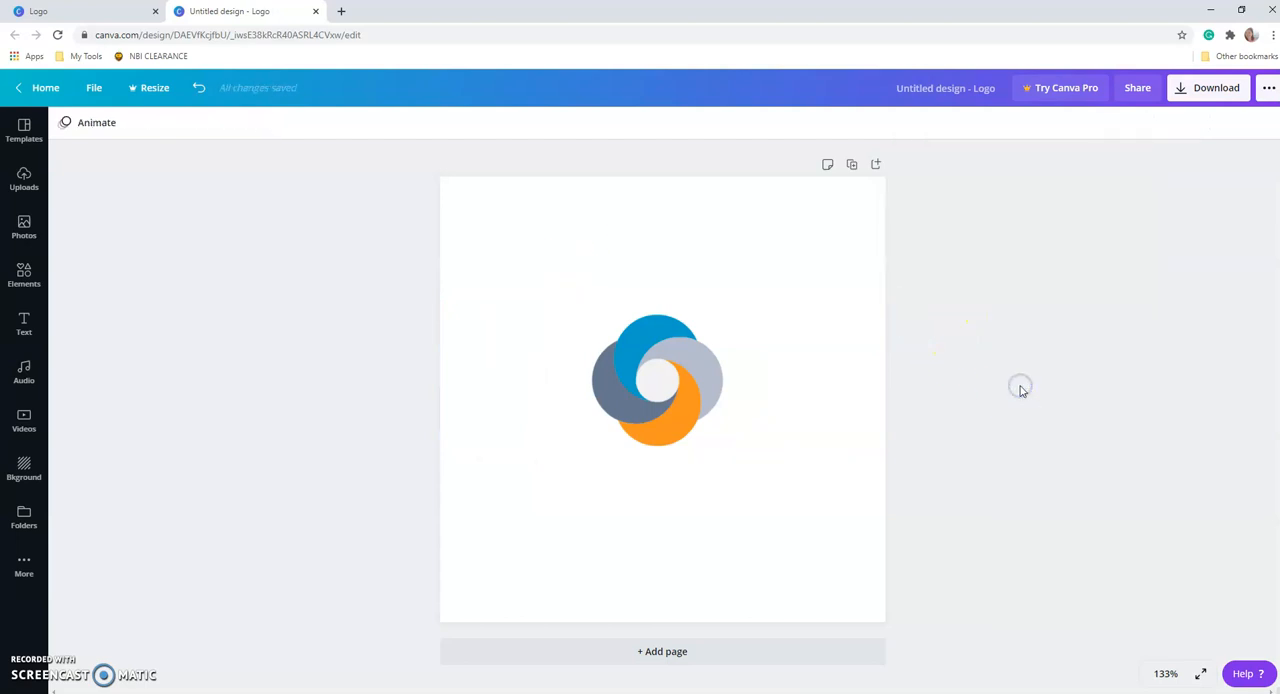
Move the emblem into the upper half of the page and enlarge it slightly.
click(703, 517)
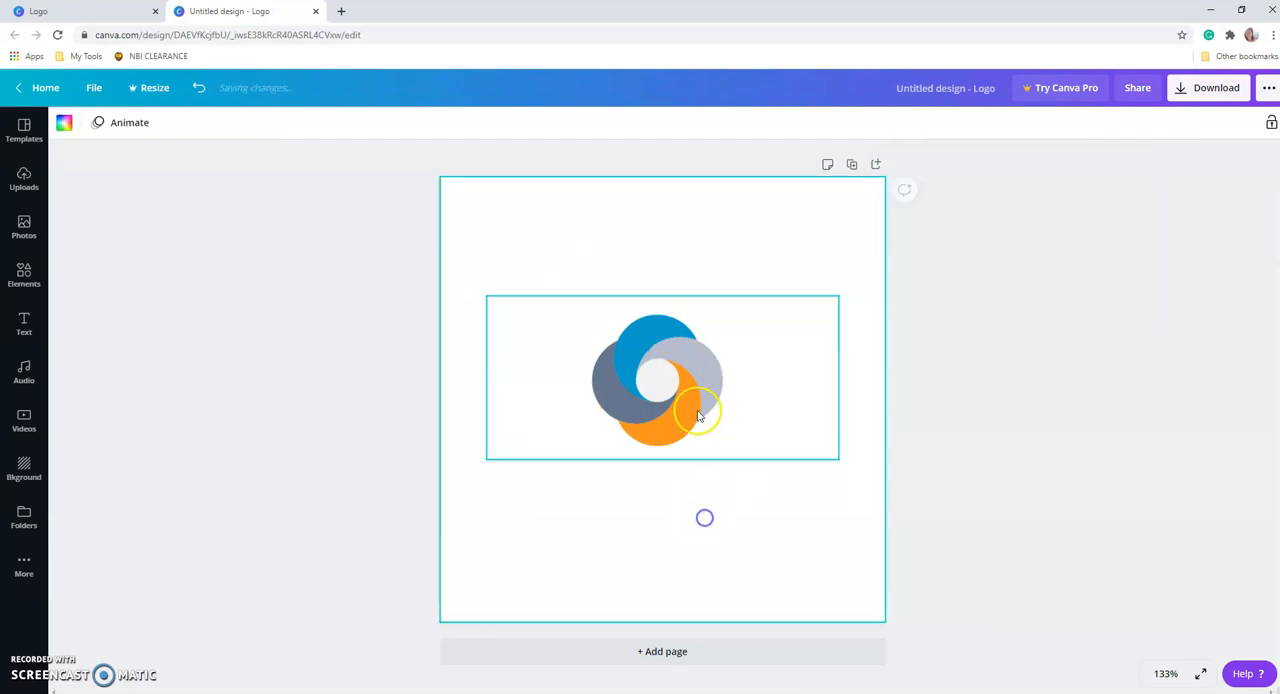
click(695, 410)
drag(695, 410, 693, 345)
drag(838, 398, 857, 428)
click(857, 428)
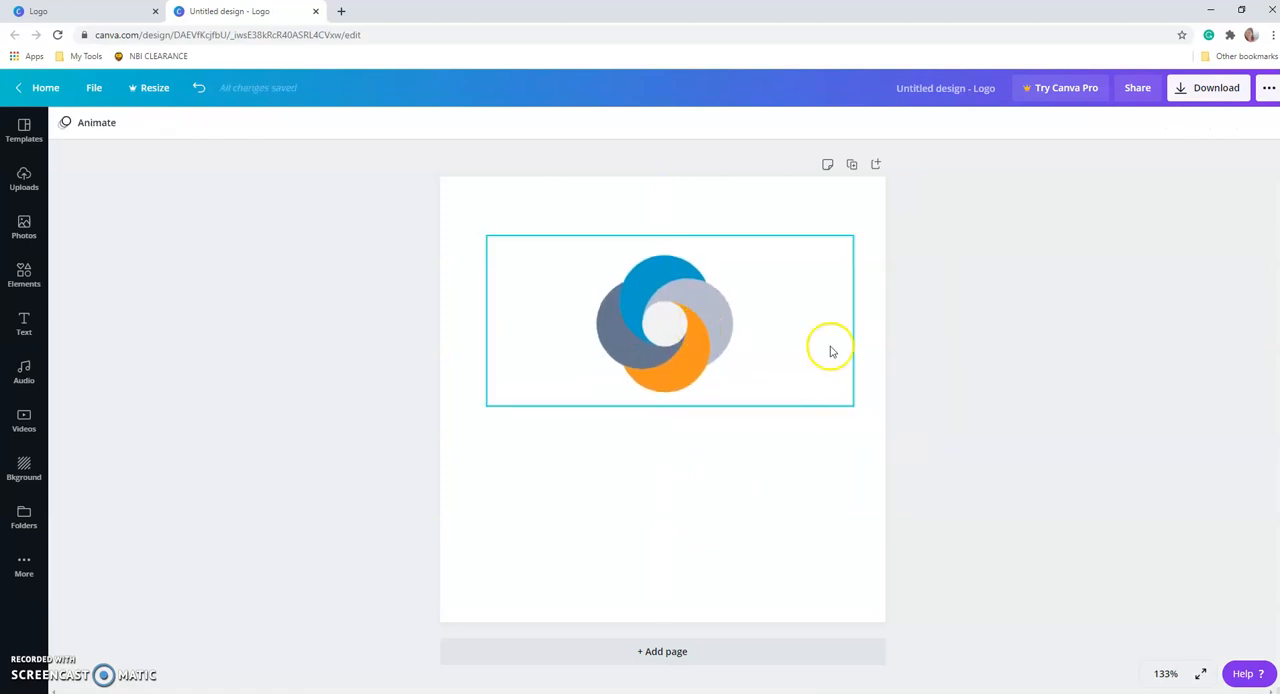
Center the repositioned emblem horizontally on the page again.
click(712, 333)
click(1117, 123)
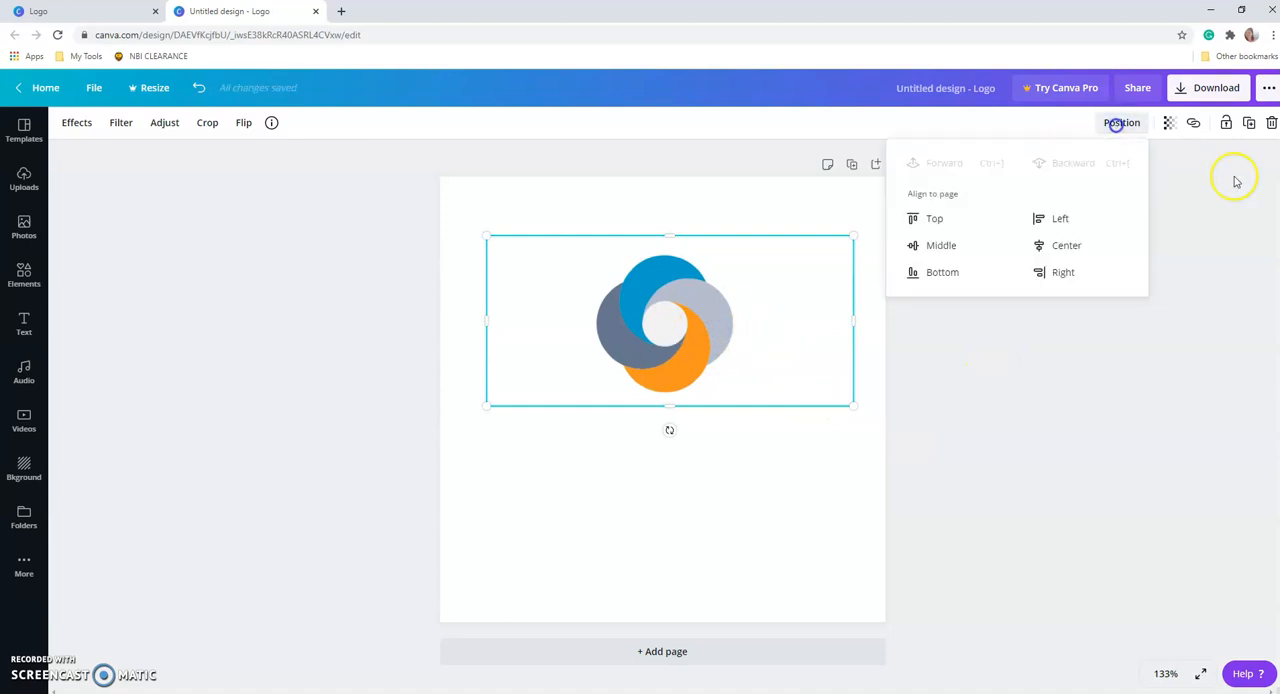
click(1066, 249)
click(776, 454)
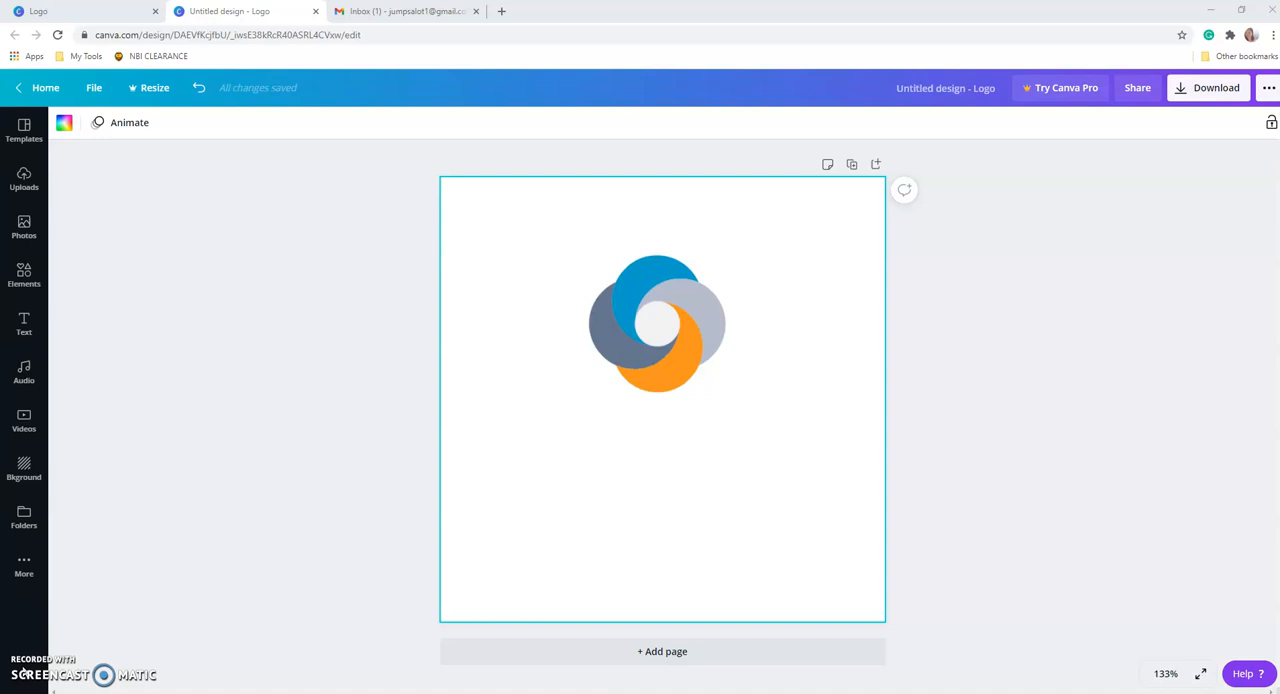
Add a subheading directly beneath the emblem and replace its text with "BLACKSTONE".
click(25, 326)
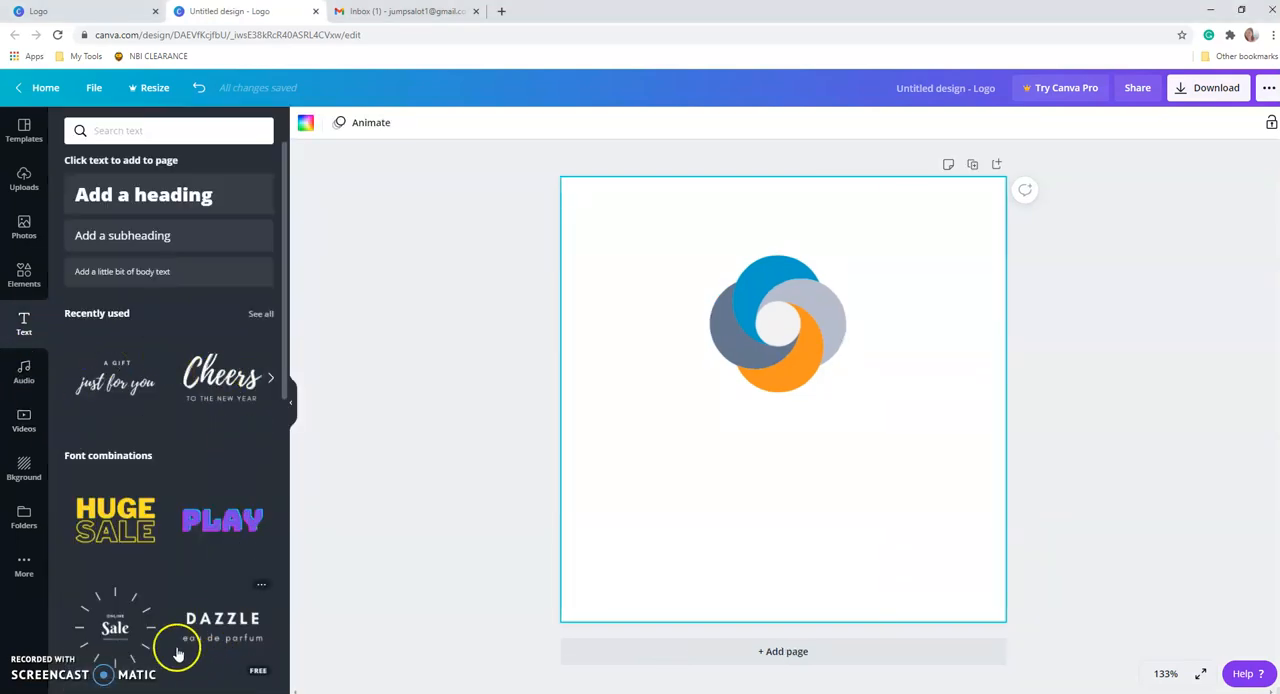
click(123, 240)
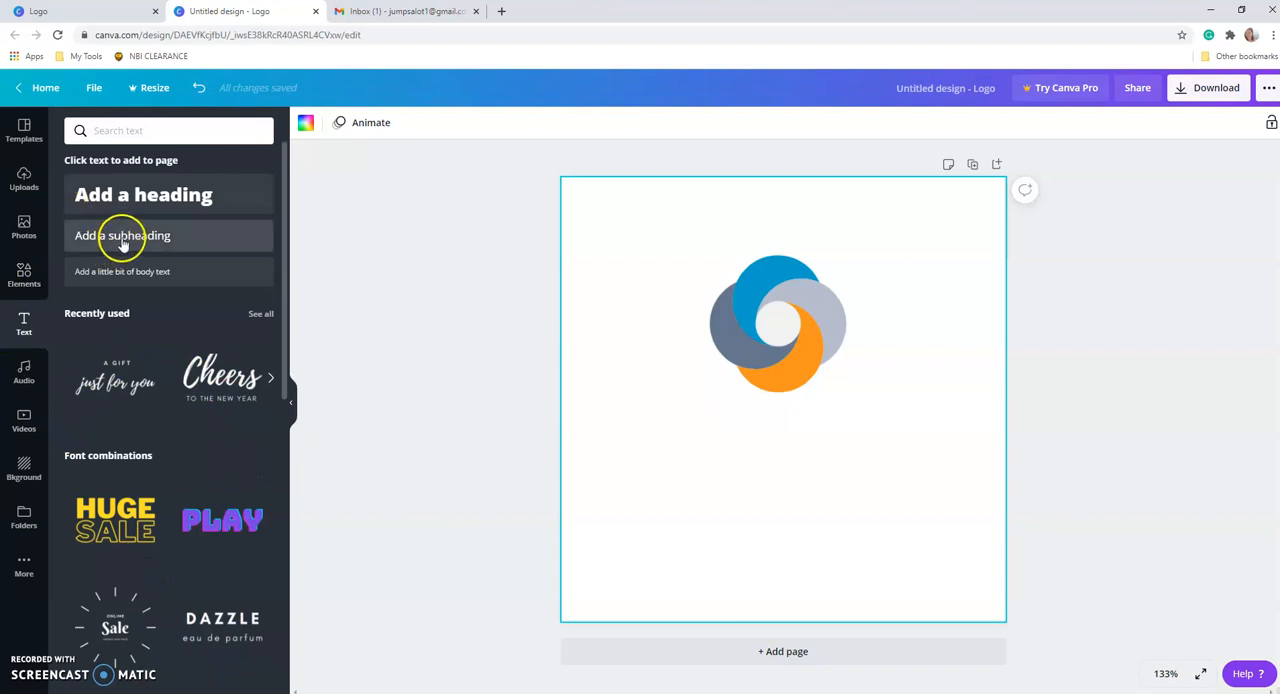
click(877, 474)
drag(805, 418, 807, 431)
double_click(790, 416)
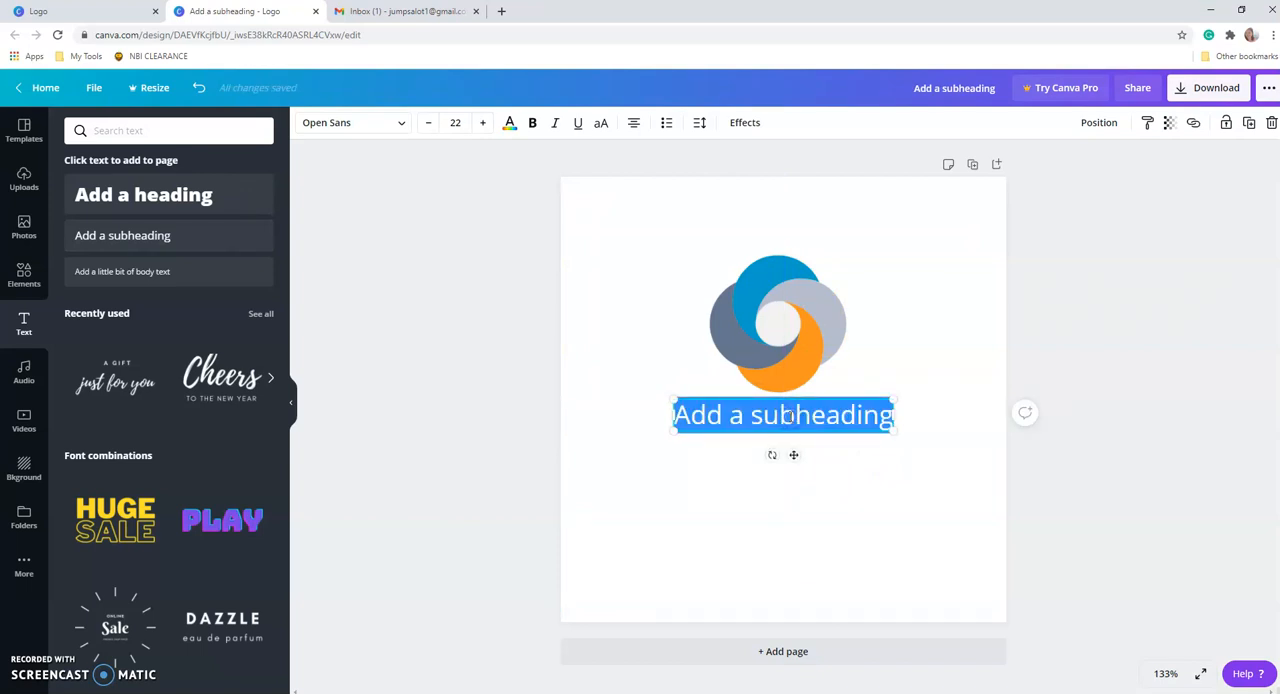
text(BLACKSTONE)
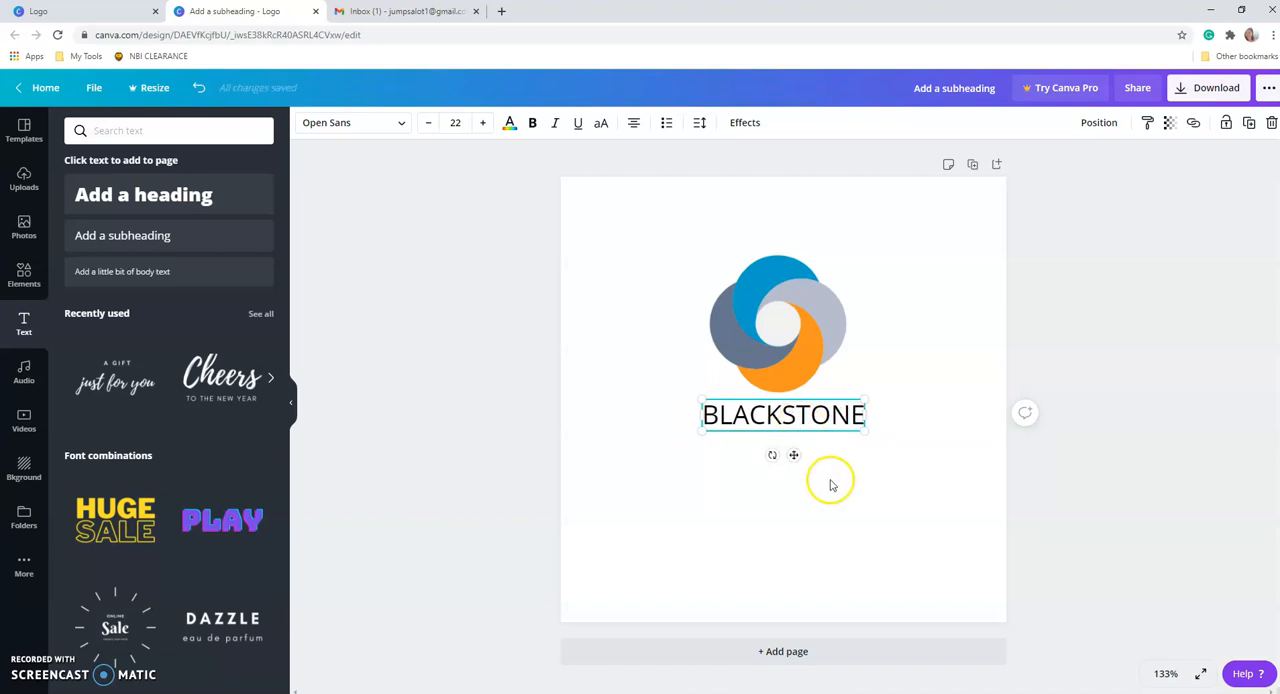
click(903, 487)
click(764, 412)
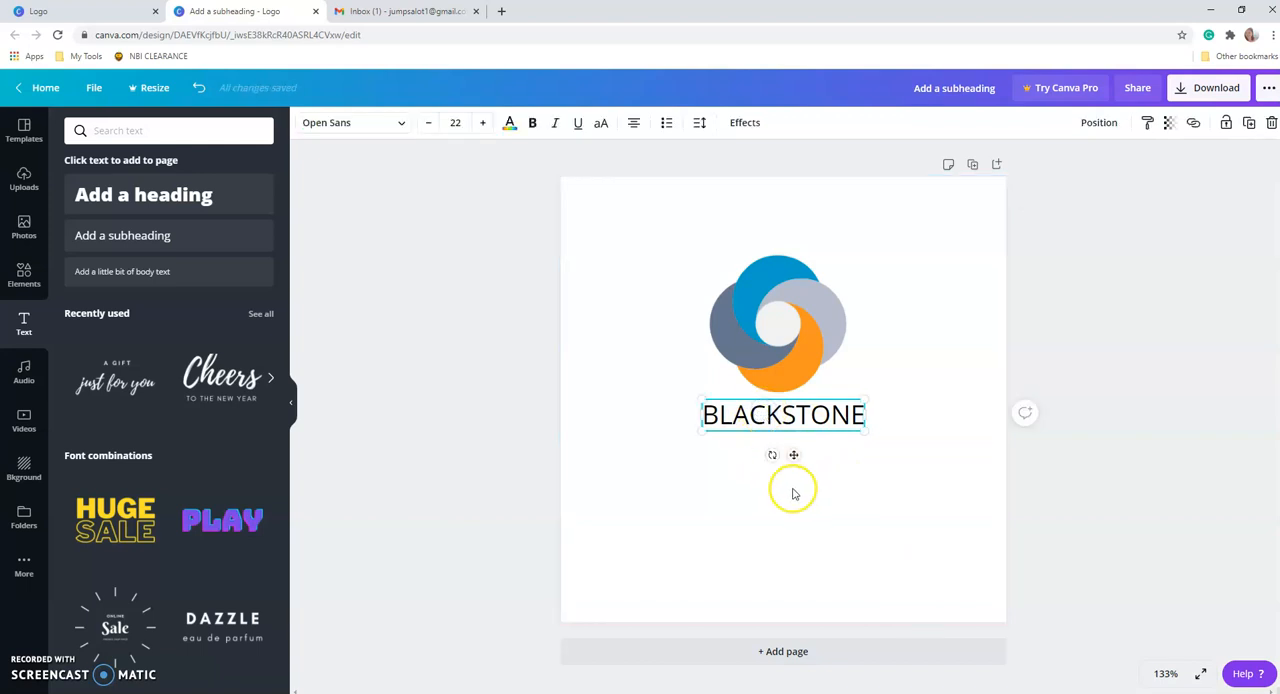
click(867, 491)
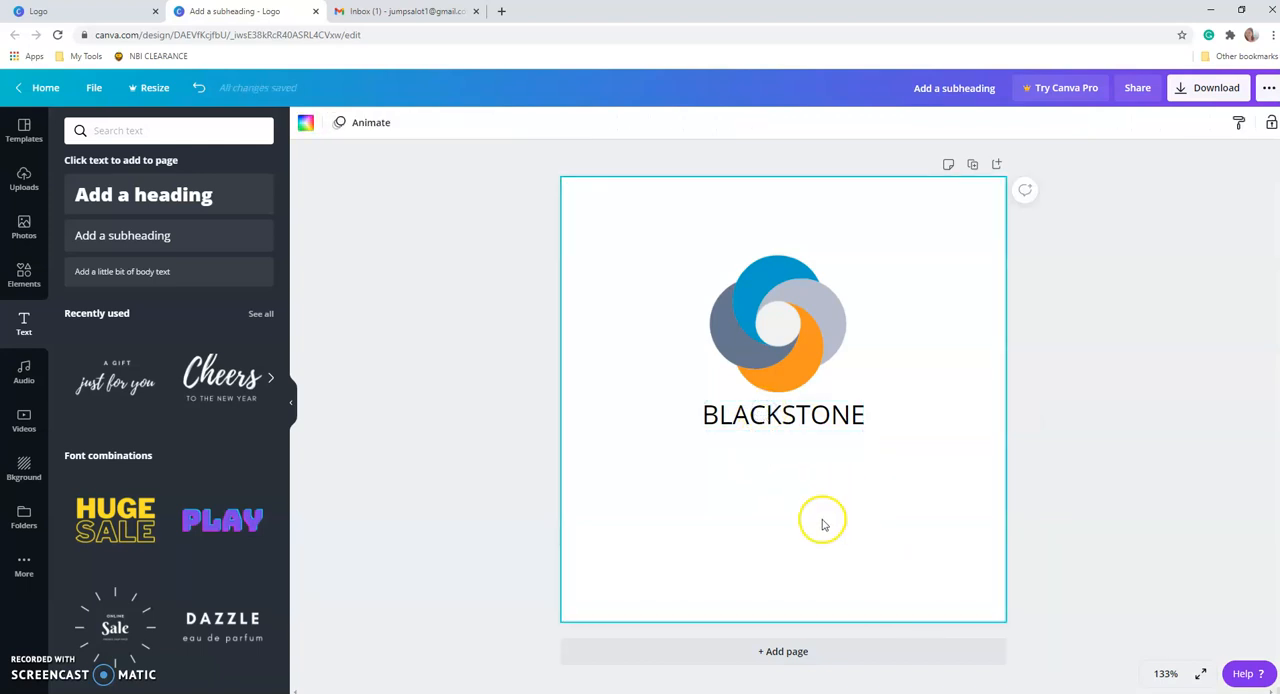
click(787, 420)
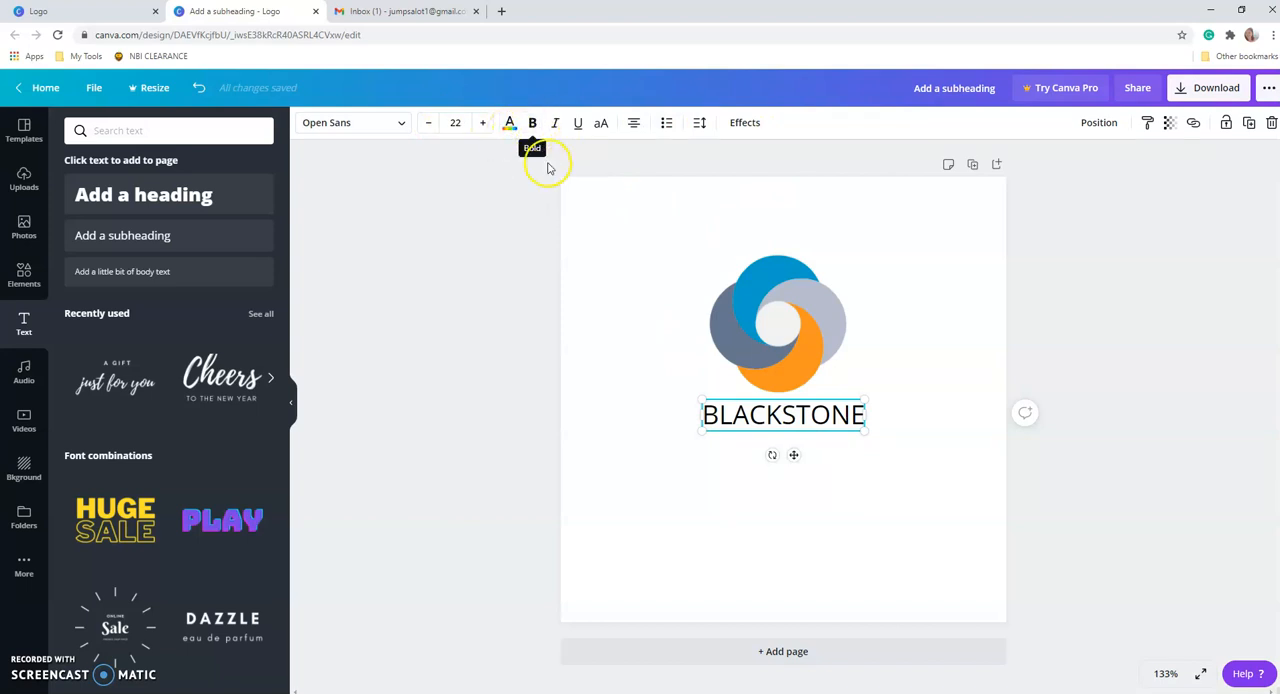
click(604, 123)
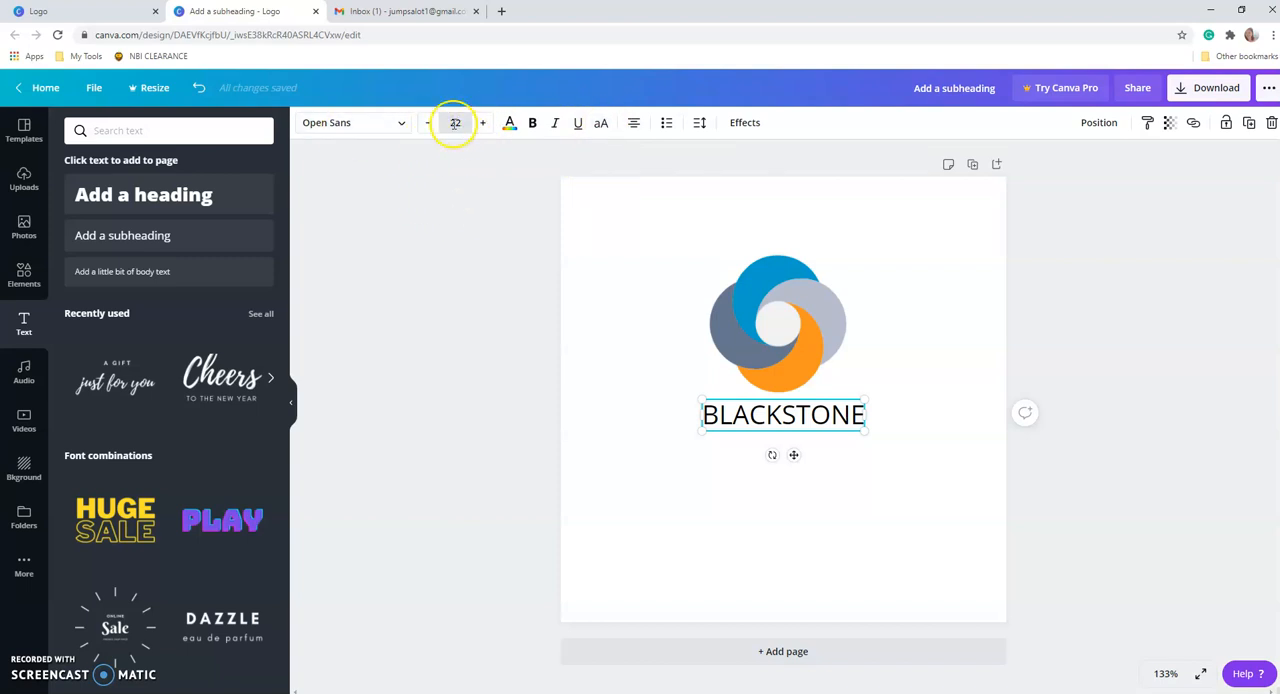
click(398, 124)
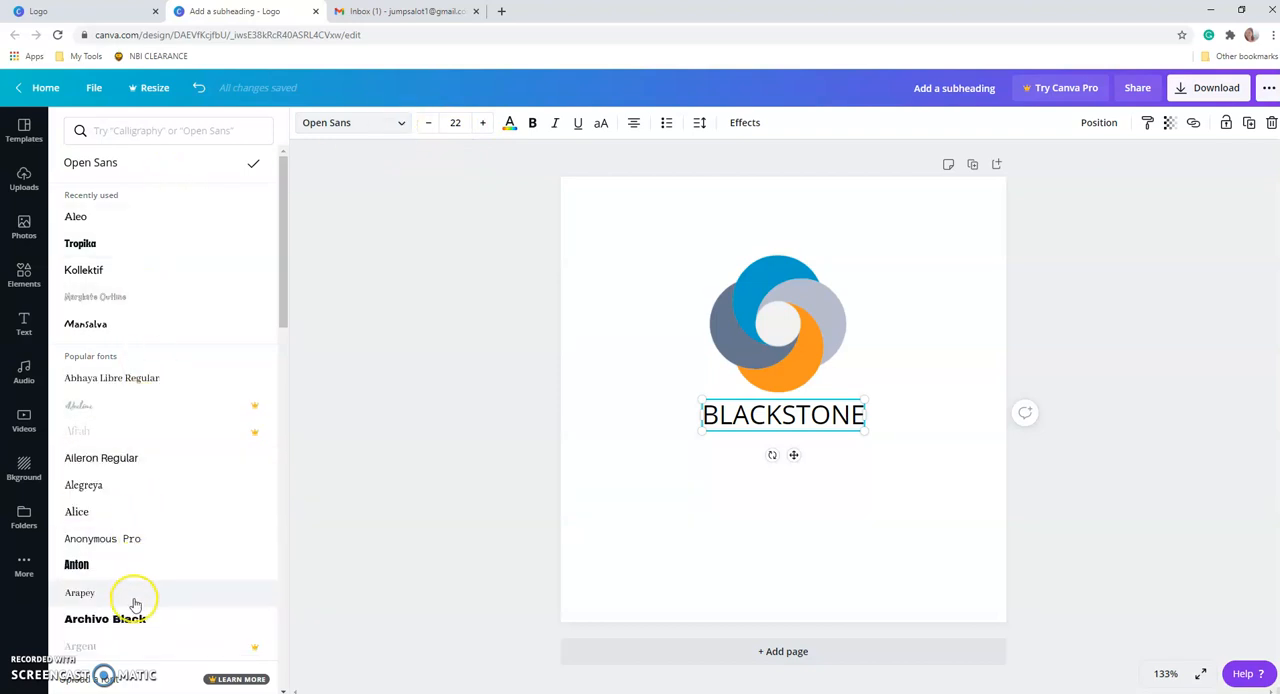
click(810, 495)
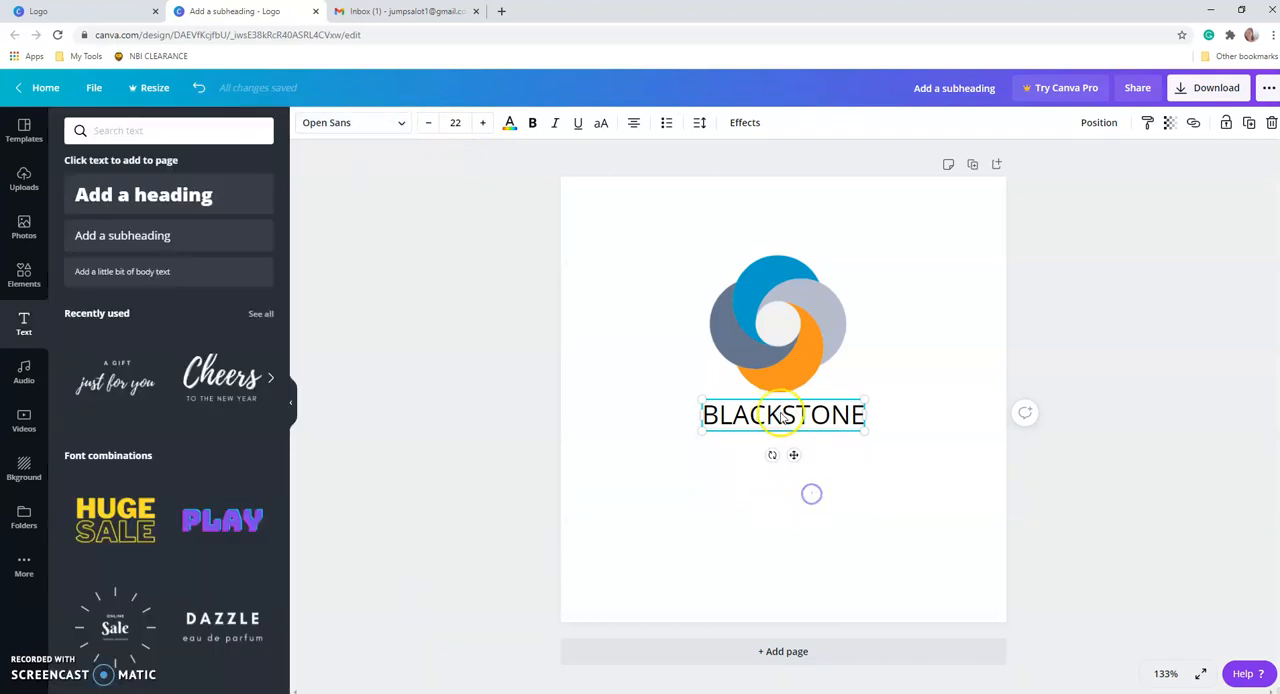
Move the BLACKSTONE text slightly farther below the emblem and set its font size to 25.
drag(782, 415, 783, 422)
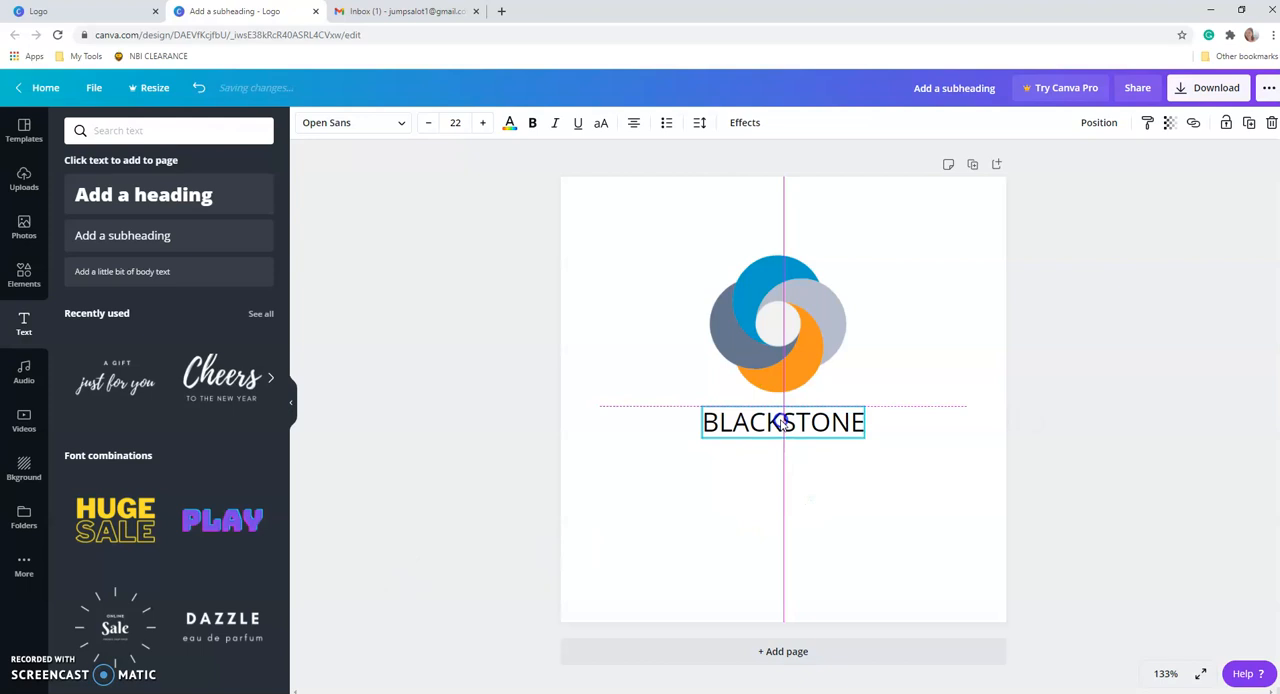
click(818, 502)
click(806, 423)
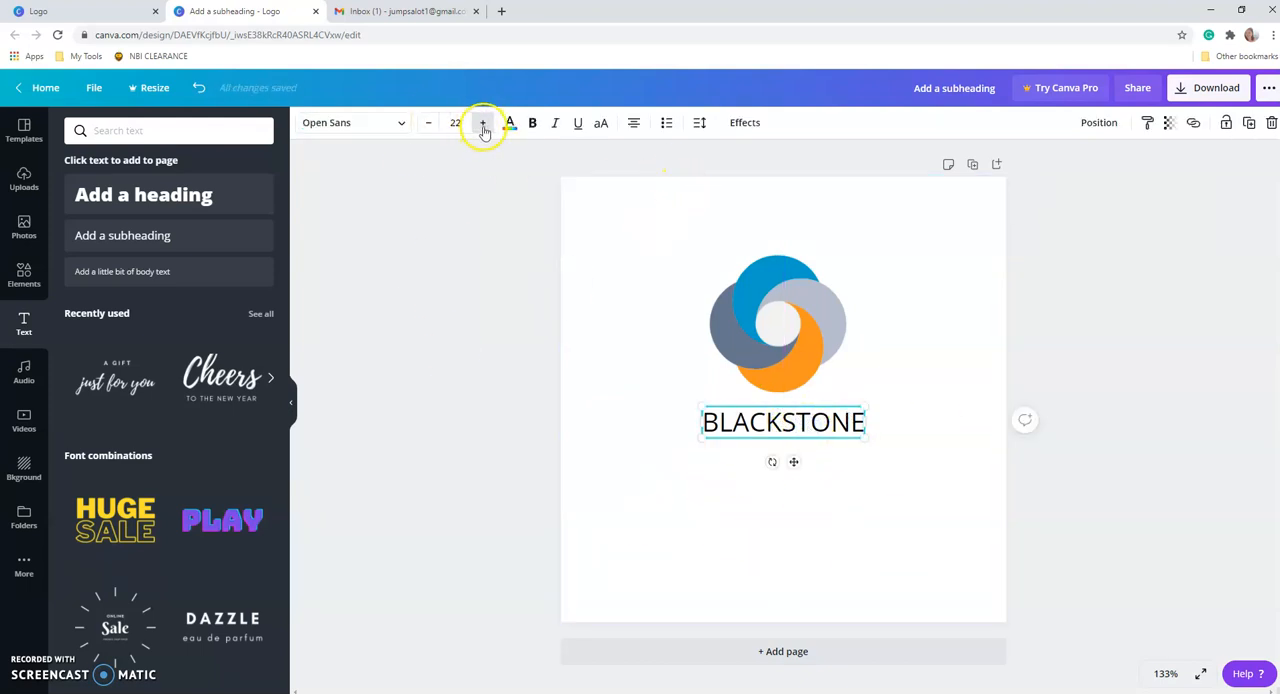
click(481, 123)
click(481, 123)
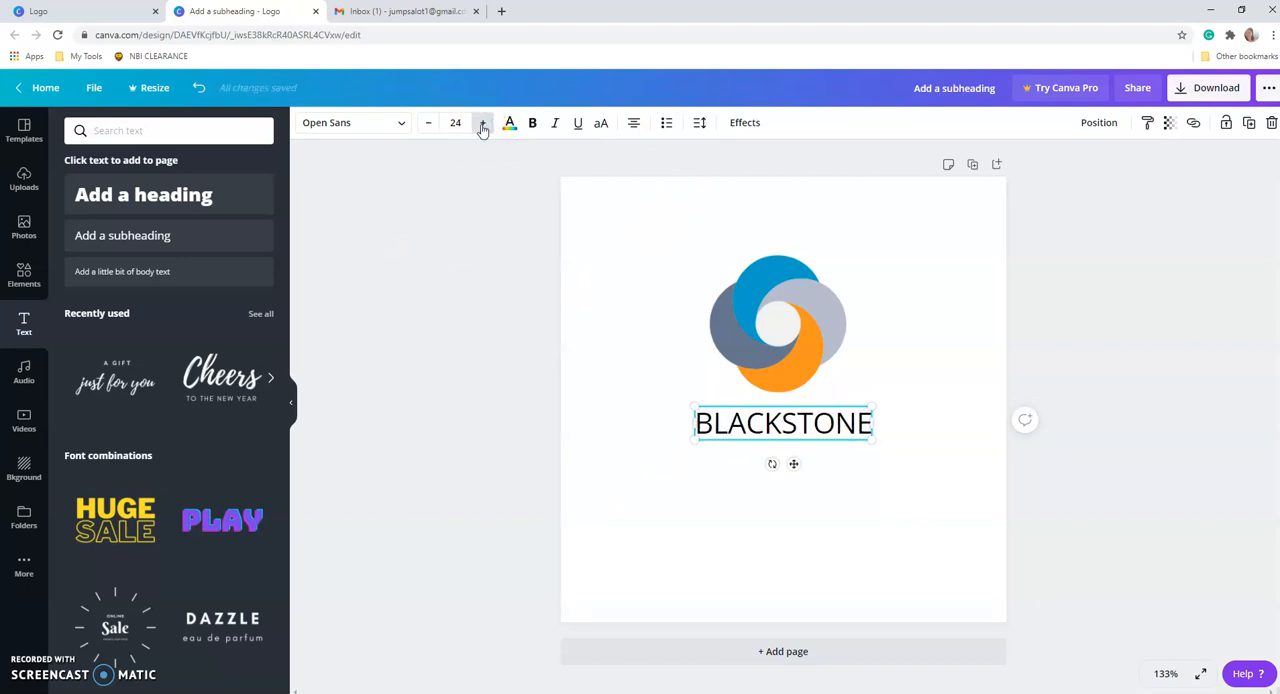
click(481, 123)
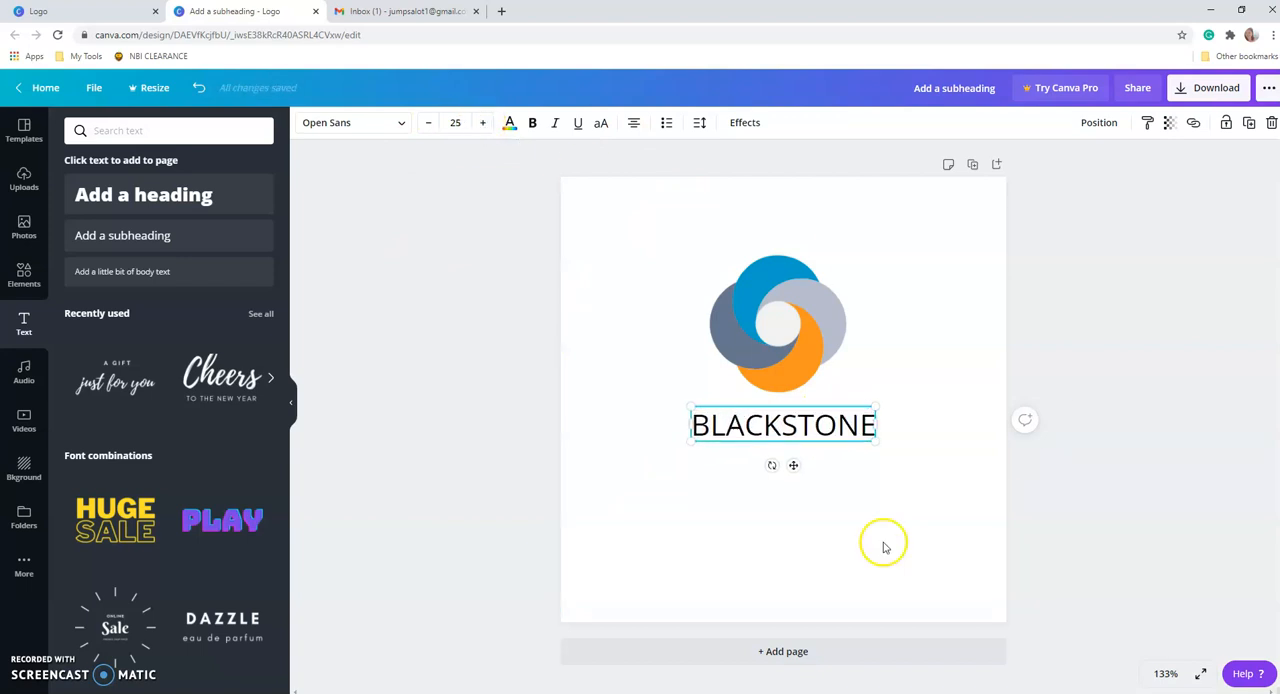
Set the letter spacing of the BLACKSTONE text to 200.
click(701, 125)
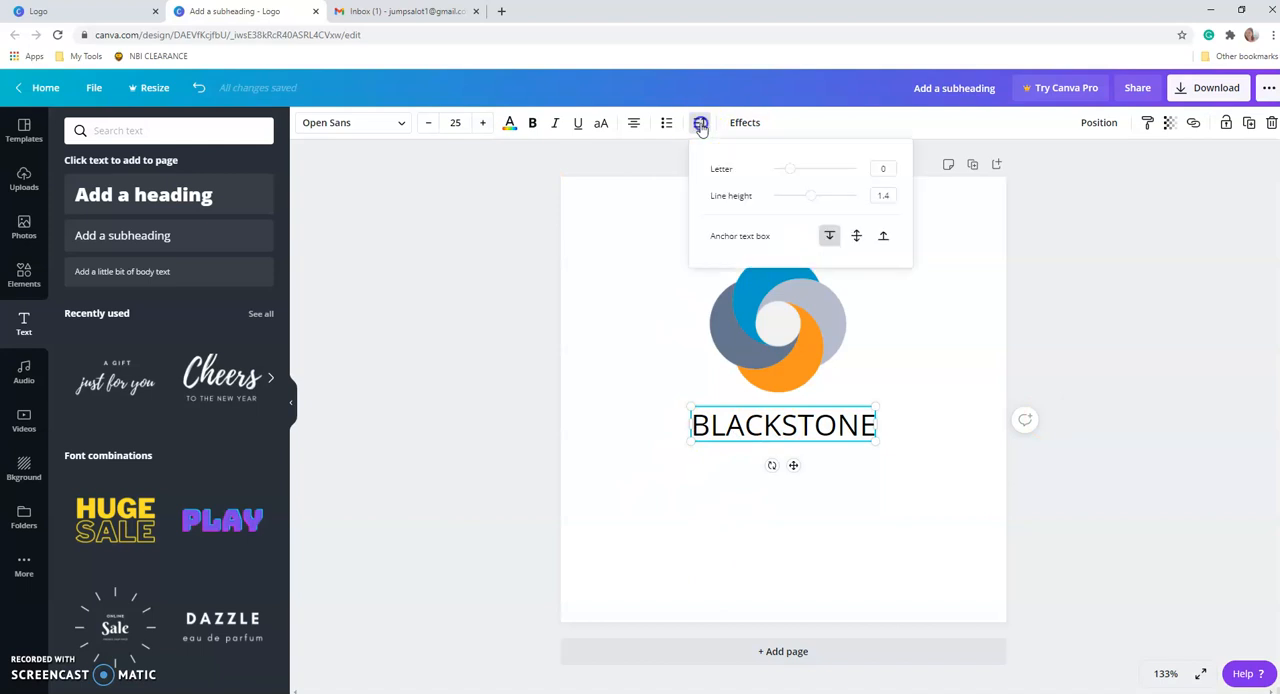
click(790, 172)
drag(795, 173, 808, 176)
click(893, 168)
double_click(886, 168)
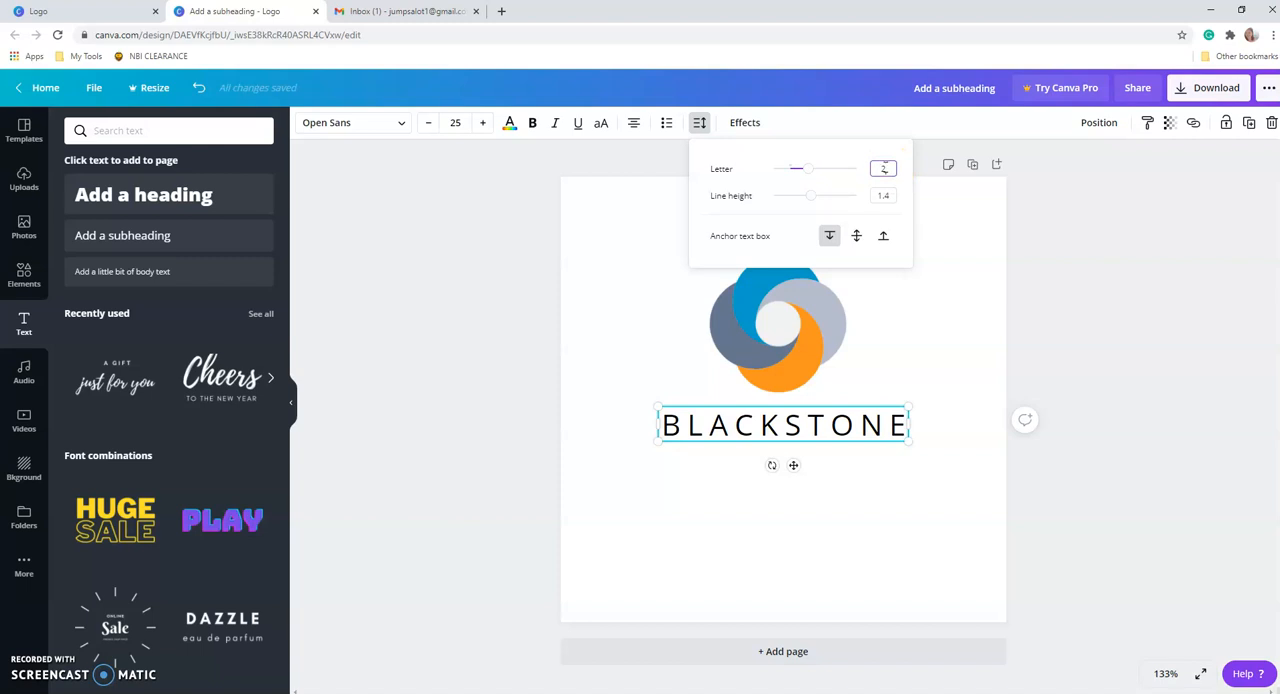
click(754, 187)
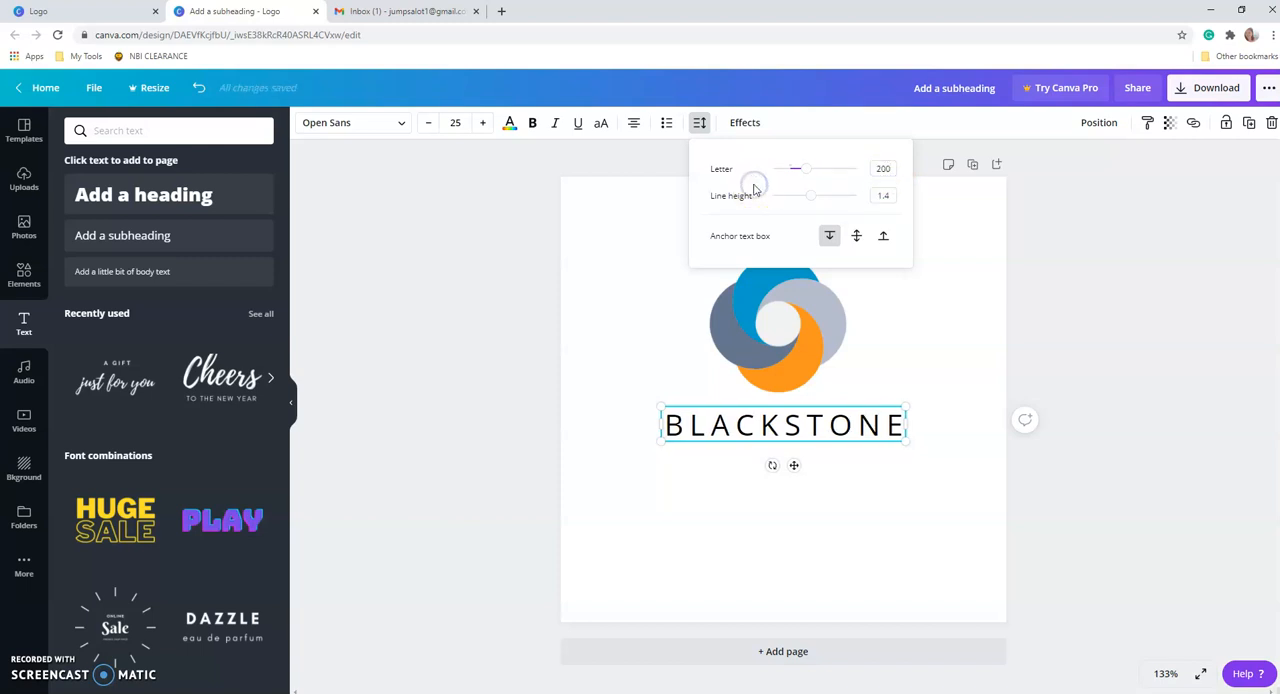
click(904, 491)
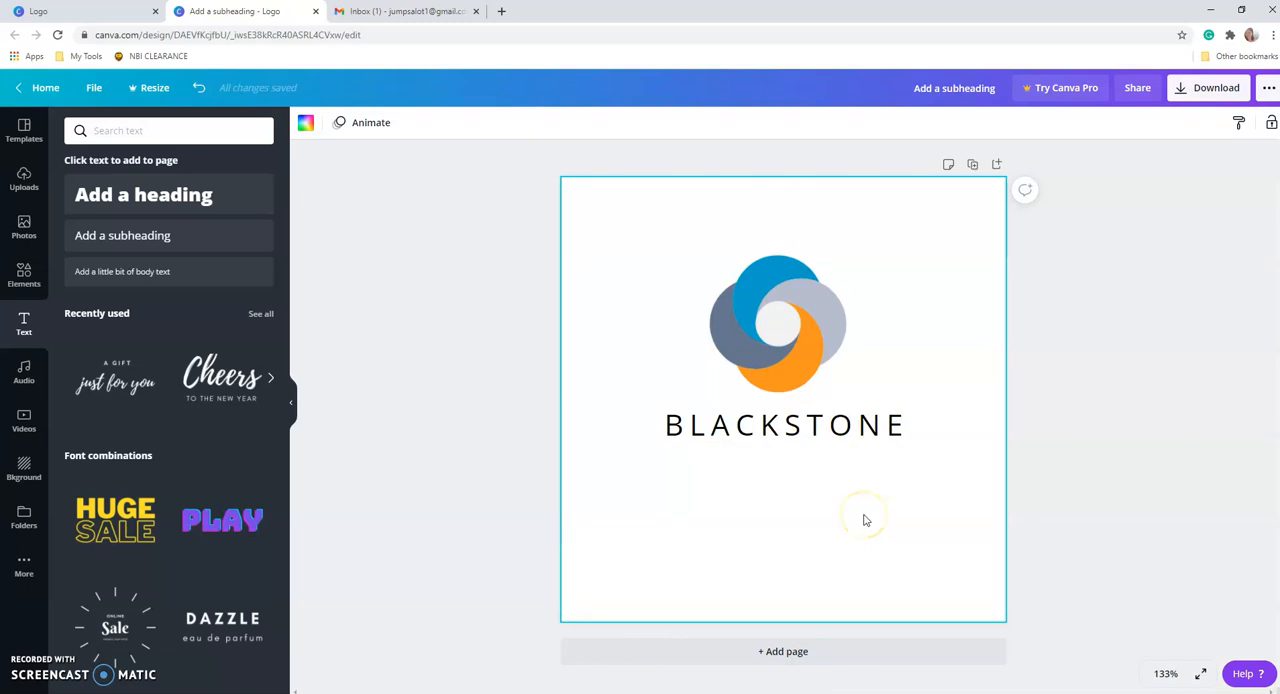
Add another subheading text box and place it centered directly beneath the BLACKSTONE text.
click(109, 234)
click(864, 478)
drag(802, 397, 783, 470)
click(908, 513)
click(880, 517)
Replace the new subheading's placeholder text with "Asset Recovery".
double_click(740, 462)
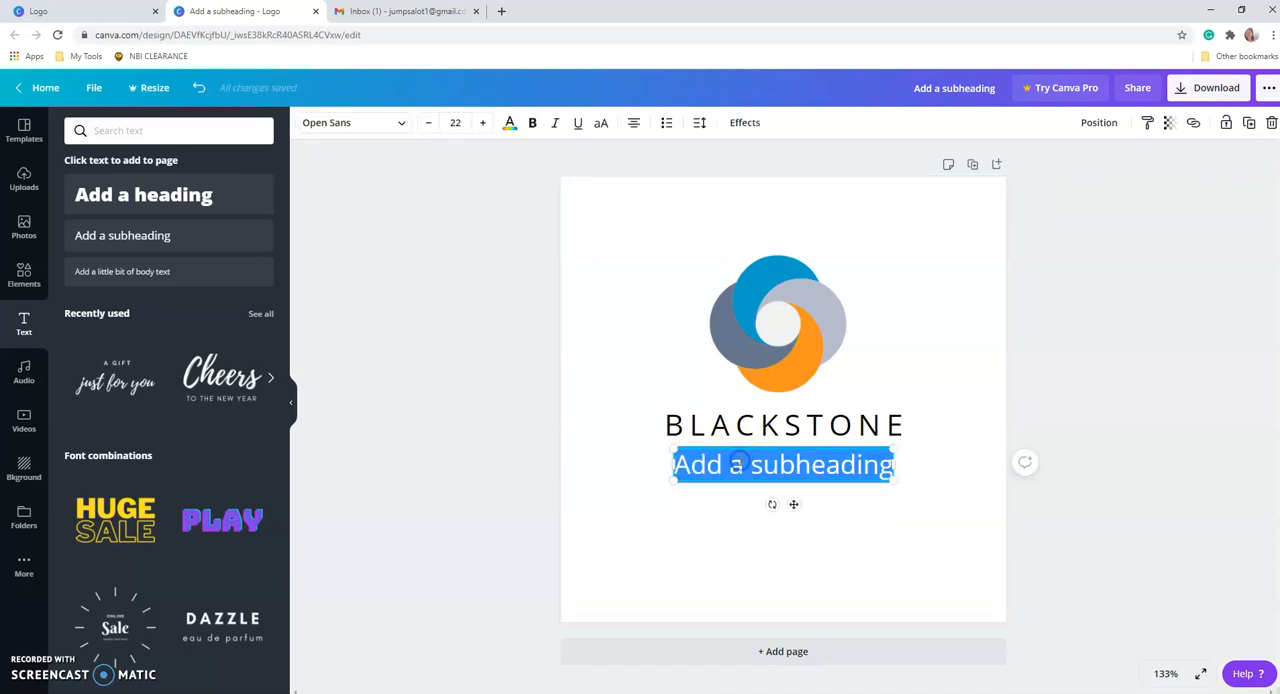
text(aSSET)
key(BackSpace)
key(BackSpace)
key(BackSpace)
key(BackSpace)
key(BackSpace)
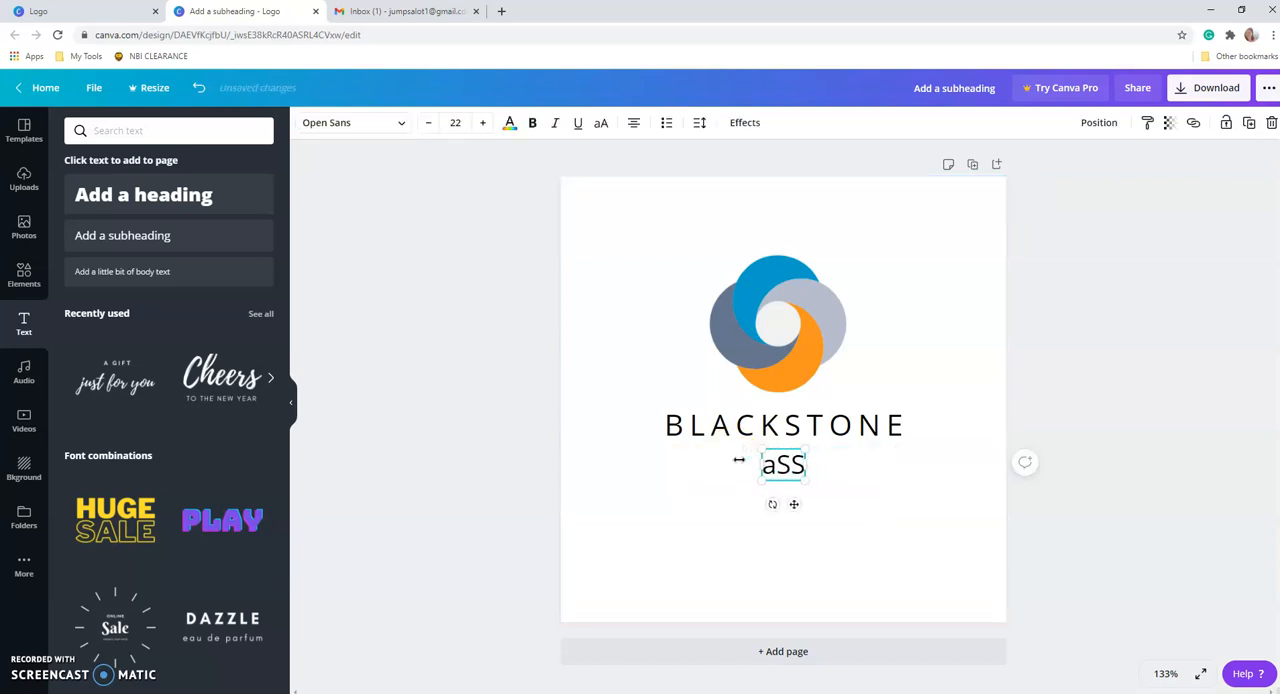
text(Asswe)
key(BackSpace)
key(BackSpace)
text(et R)
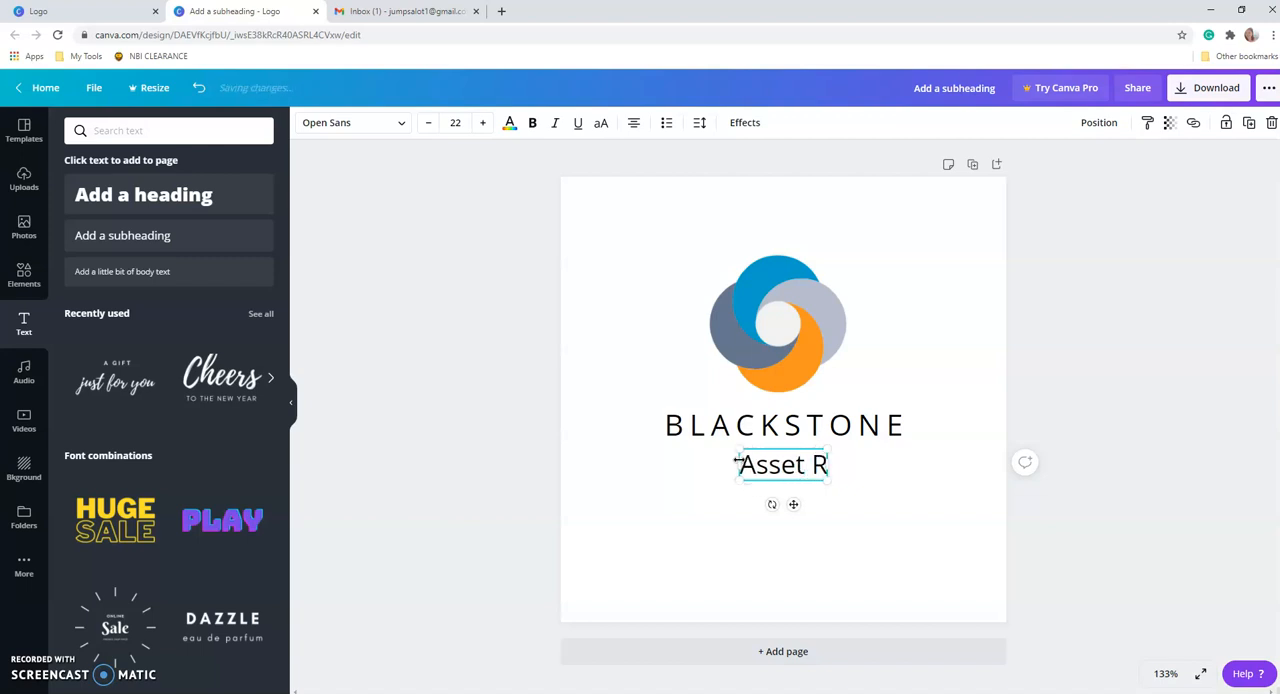
text(ecovery)
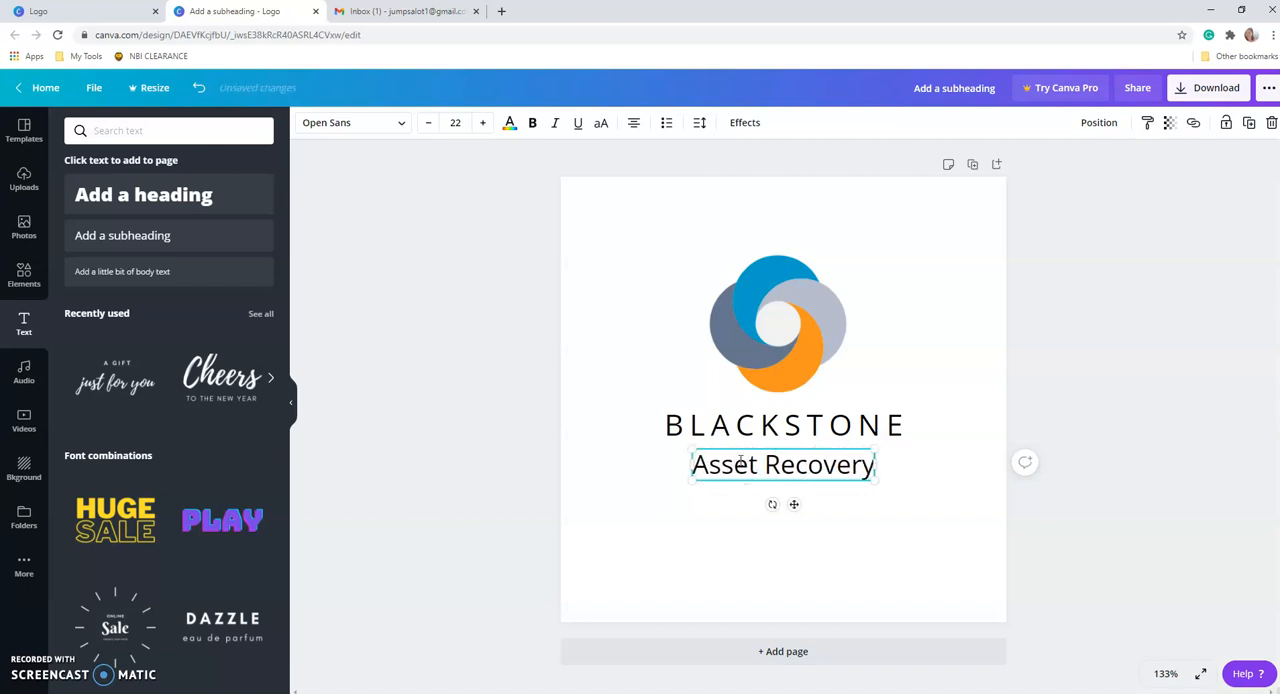
click(829, 550)
Reduce the Asset Recovery text to font size 19 and widen its letter spacing to 92.
click(428, 123)
click(428, 123)
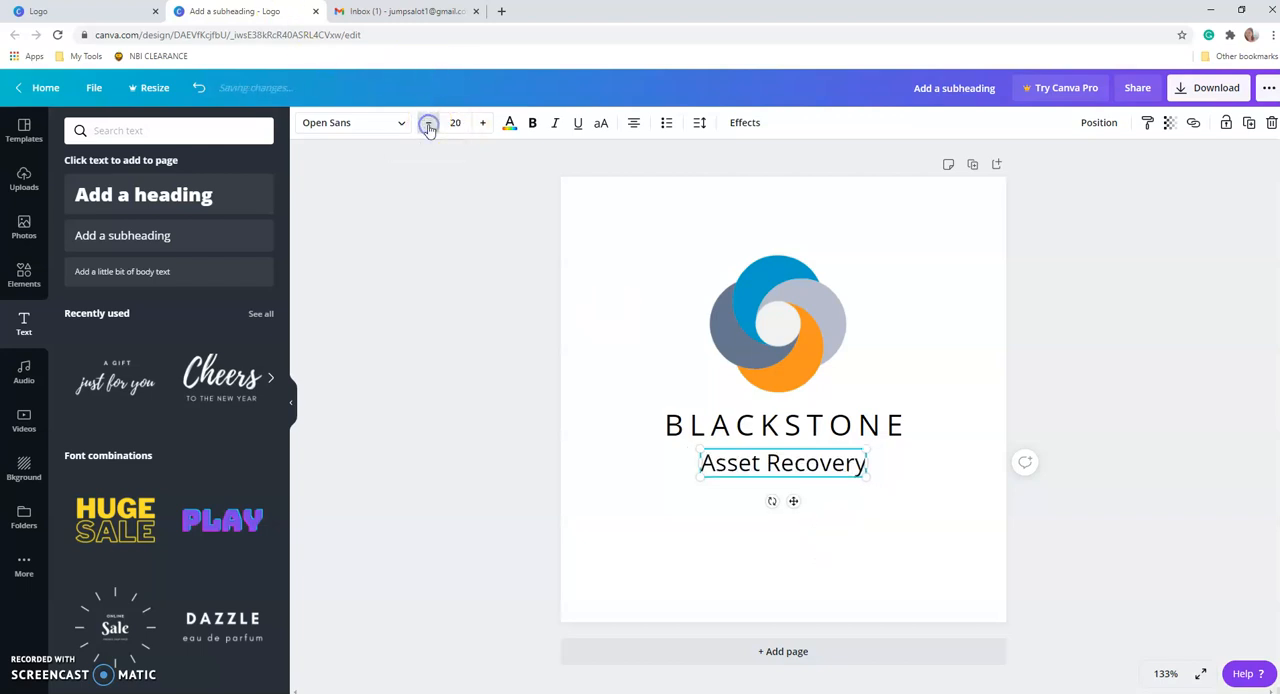
click(428, 123)
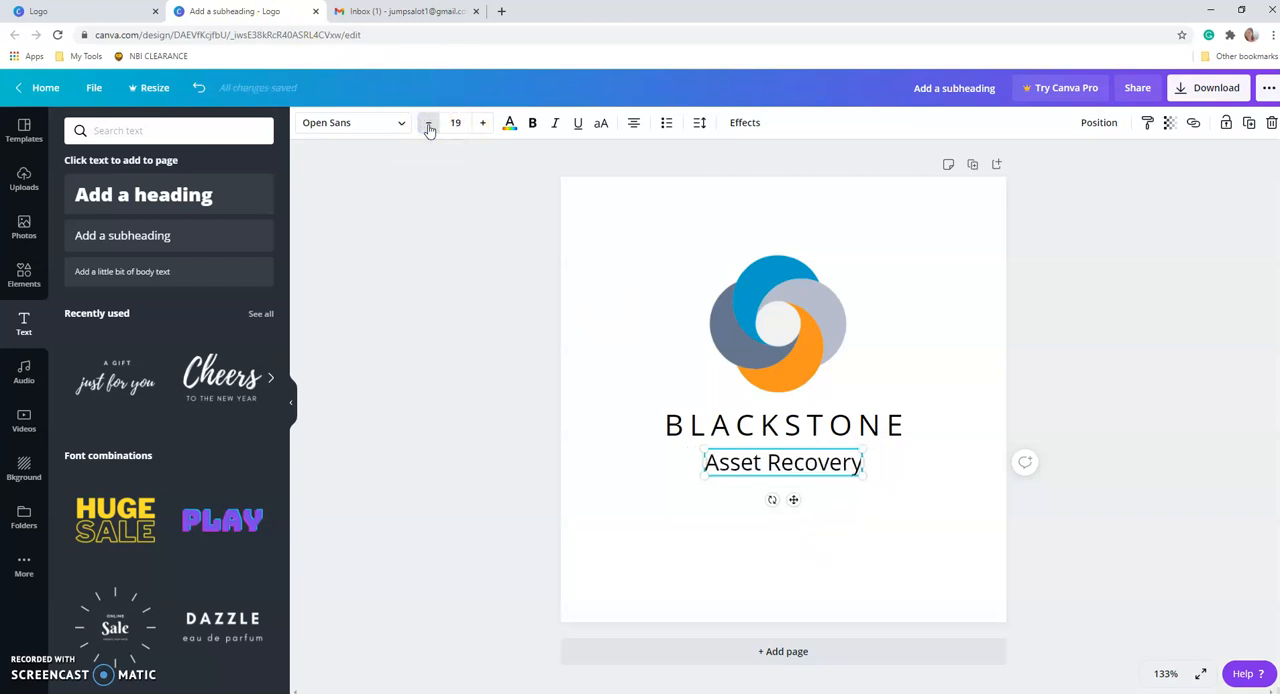
click(699, 122)
click(790, 170)
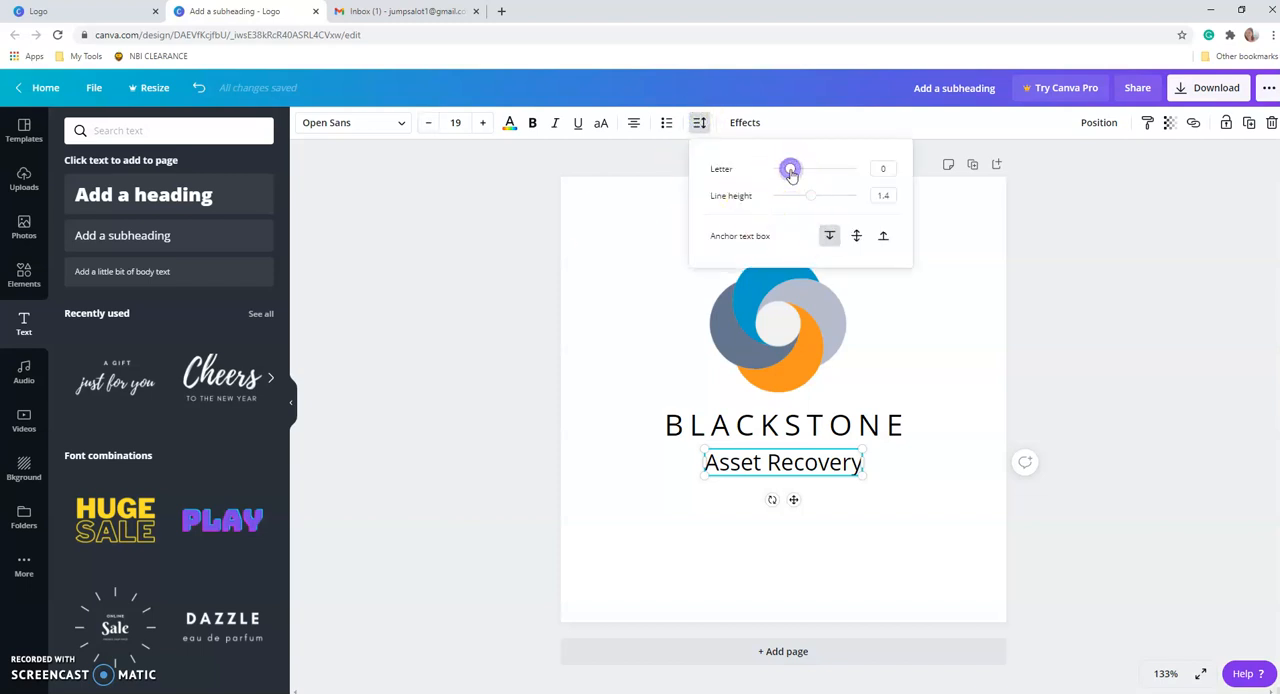
drag(791, 173, 799, 174)
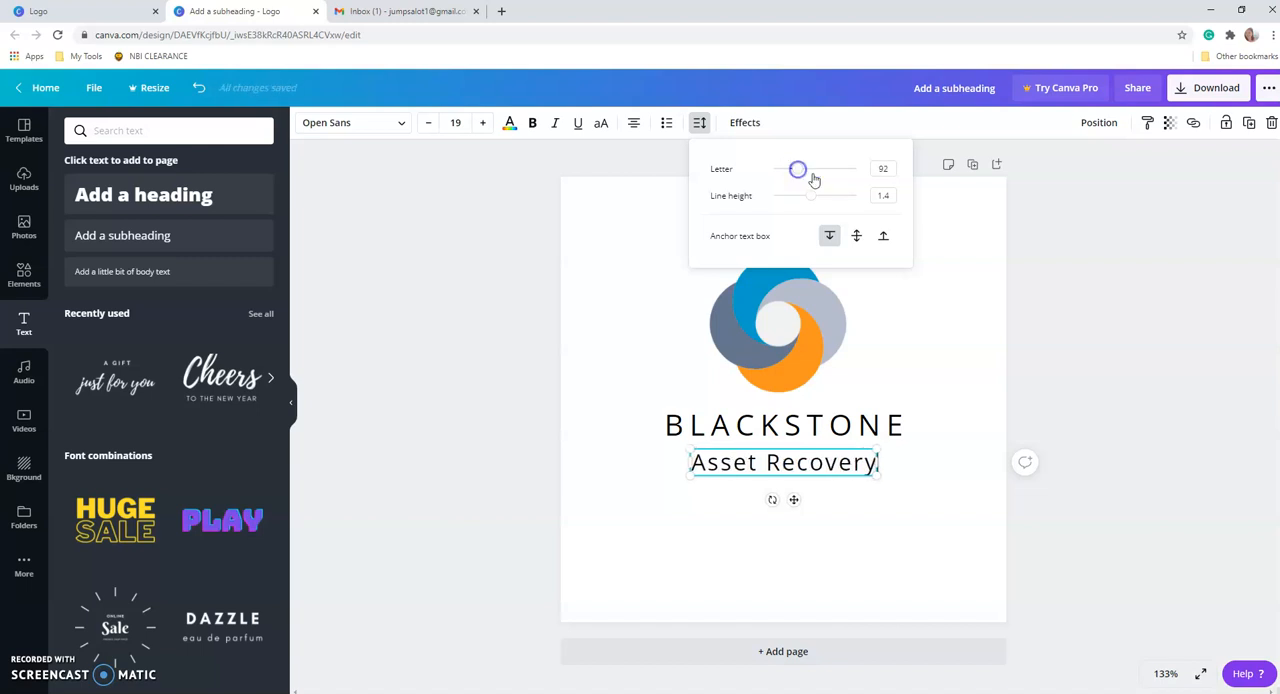
click(926, 542)
click(1112, 452)
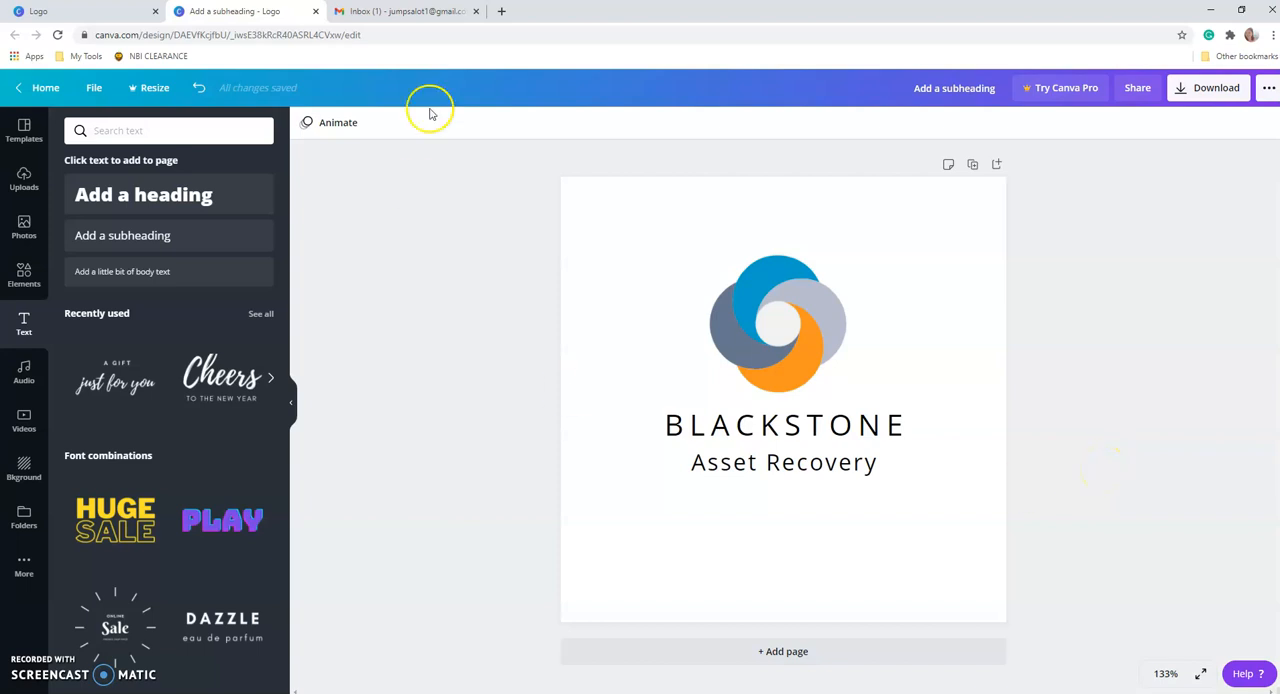
Rename the design as "Logo 1".
click(958, 92)
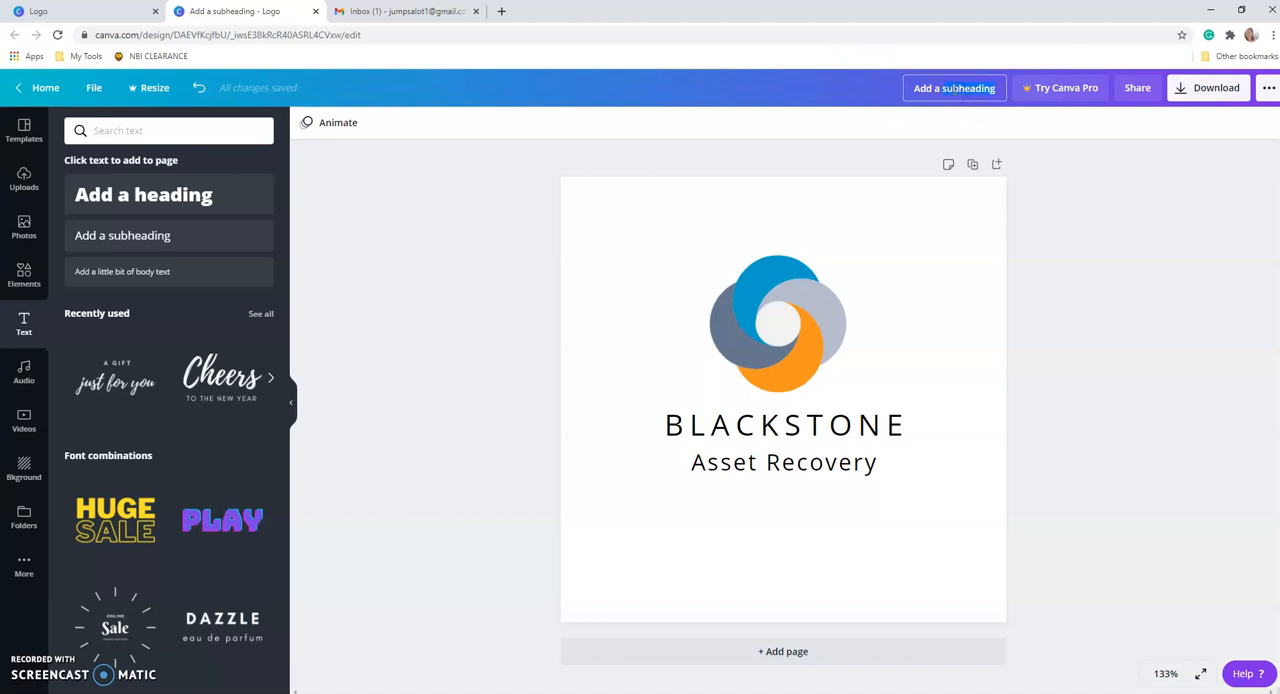
text(Logo 1)
click(1078, 338)
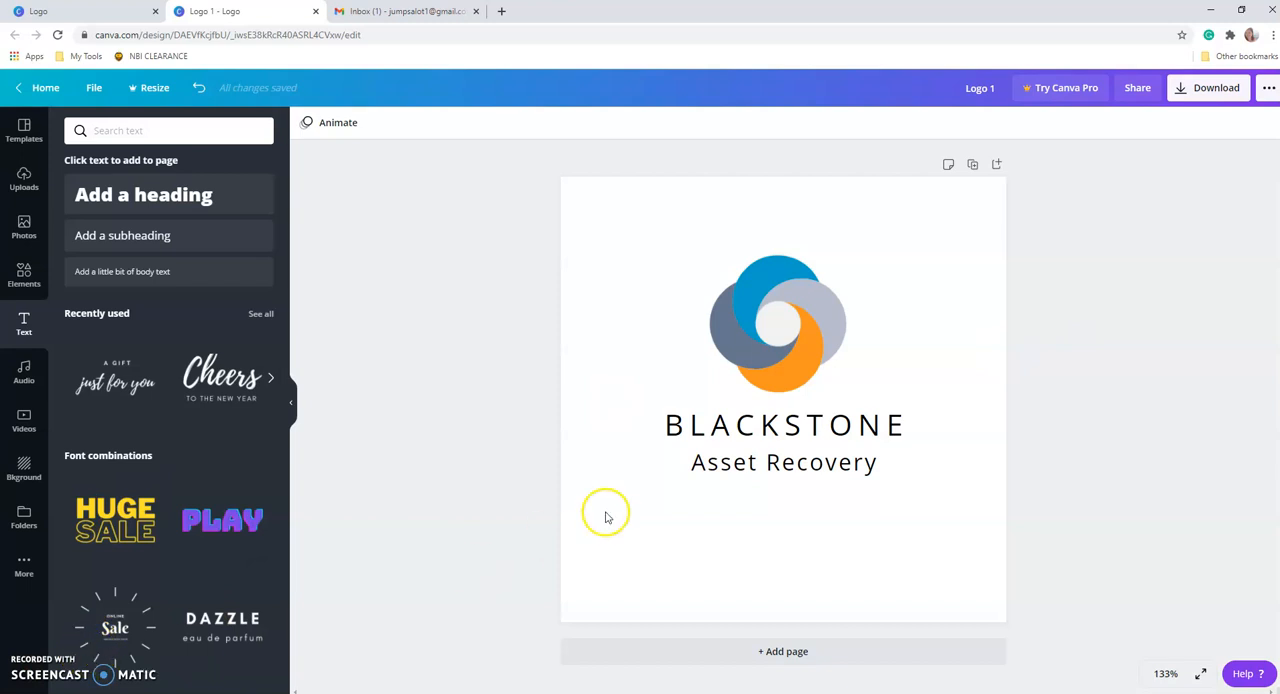
Look over the available design elements and collapse the side panel to give the logo more room.
click(18, 285)
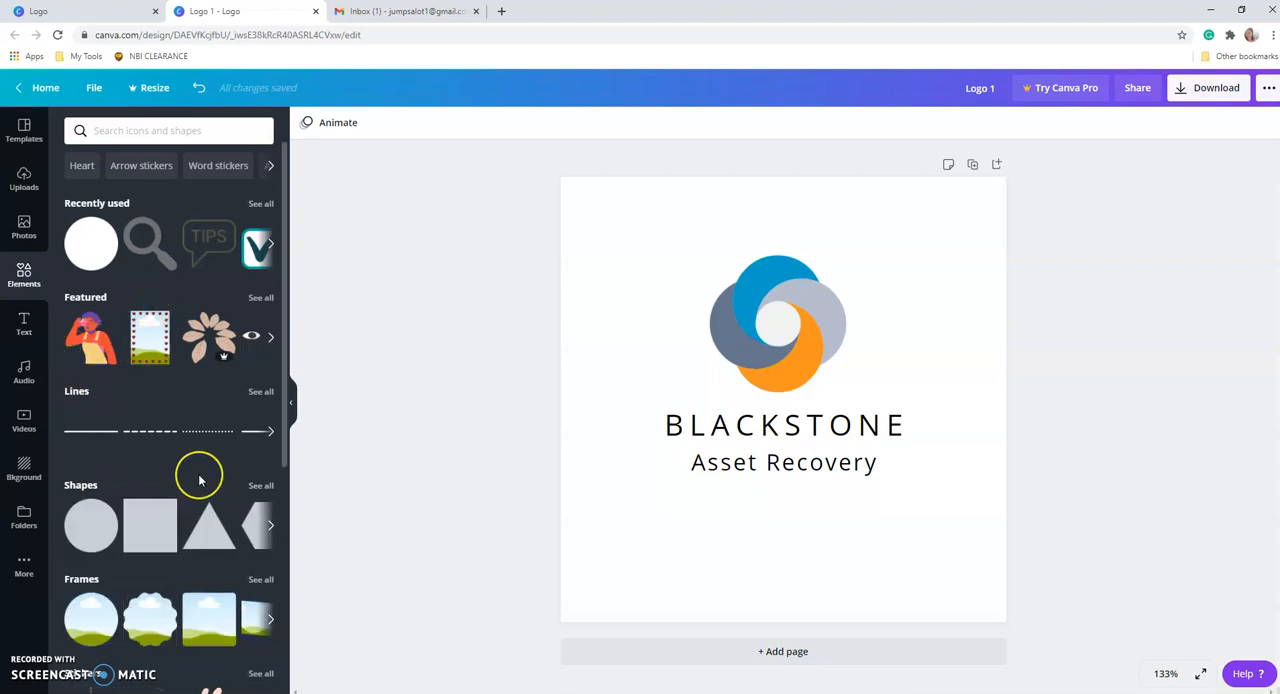
scroll(197, 480, down, 5)
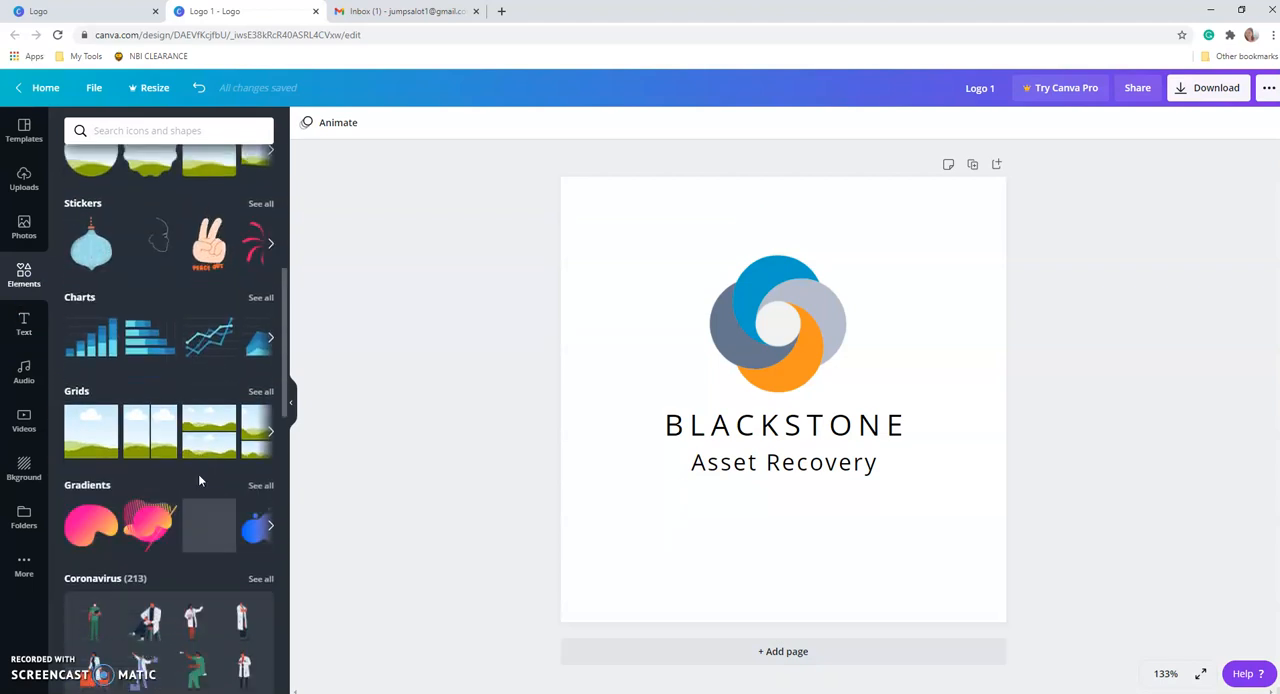
scroll(198, 476, up, 2)
scroll(207, 476, up, 3)
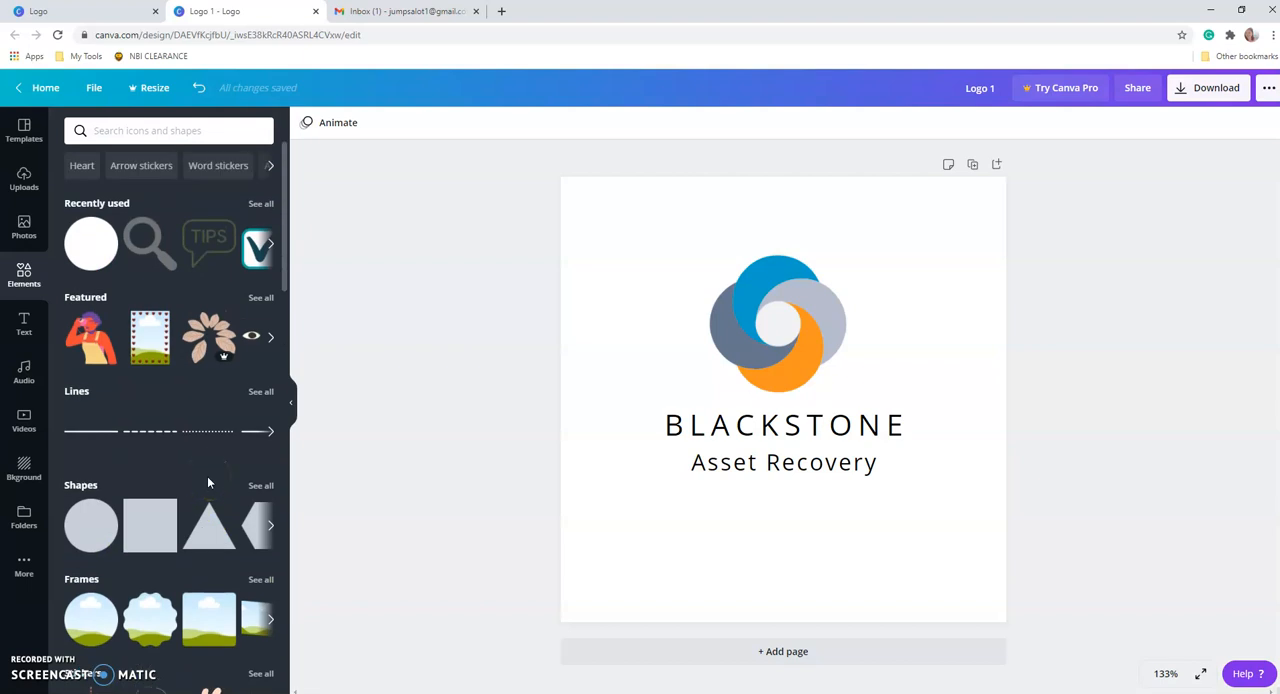
click(292, 401)
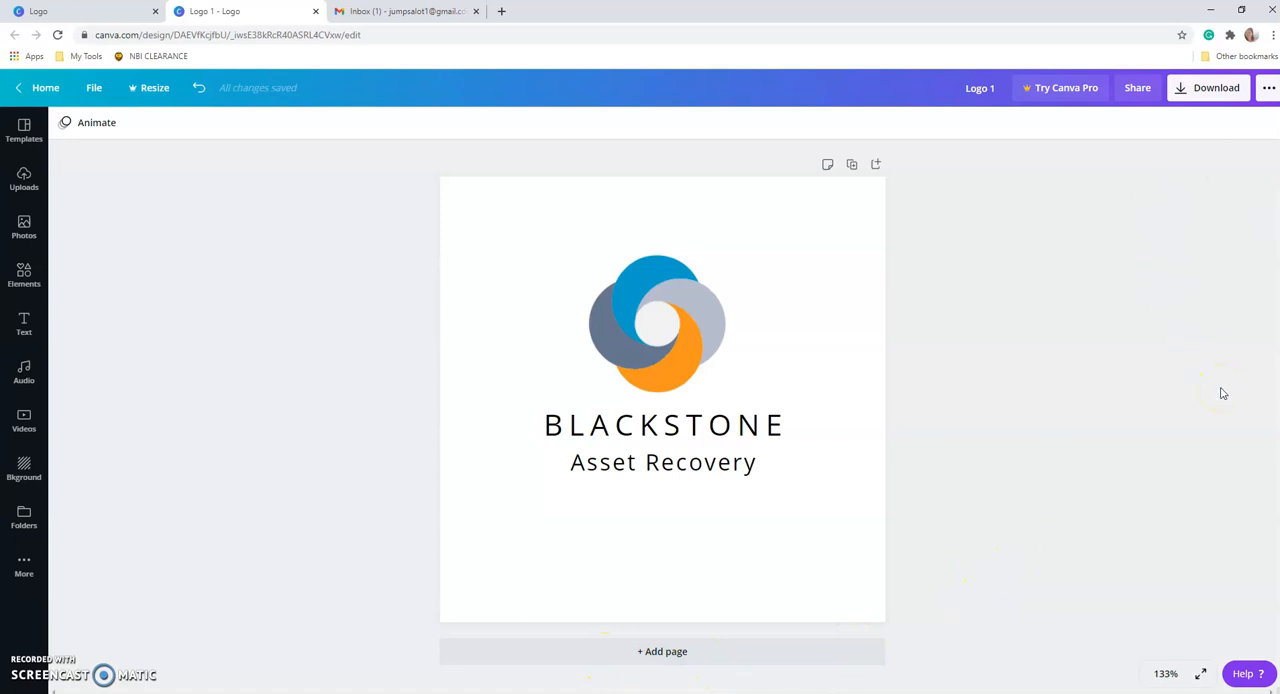
Review the file types offered for downloading the logo, leaving the download options without exporting.
click(1201, 93)
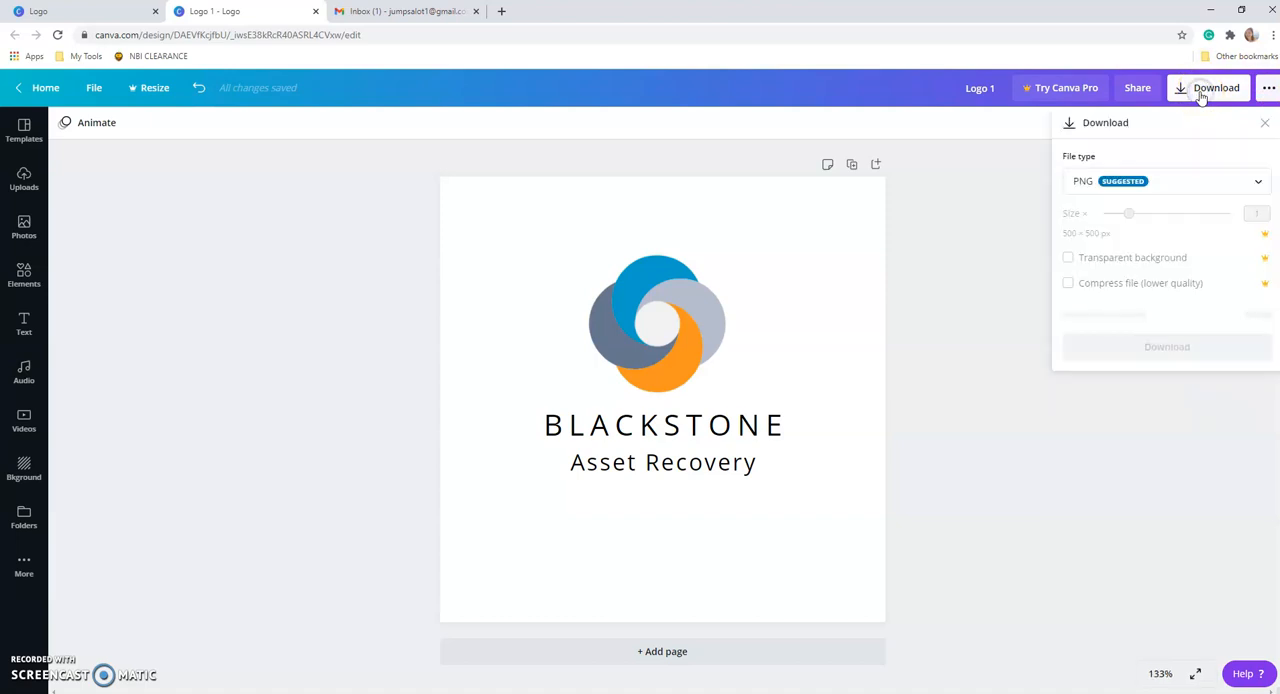
click(1097, 188)
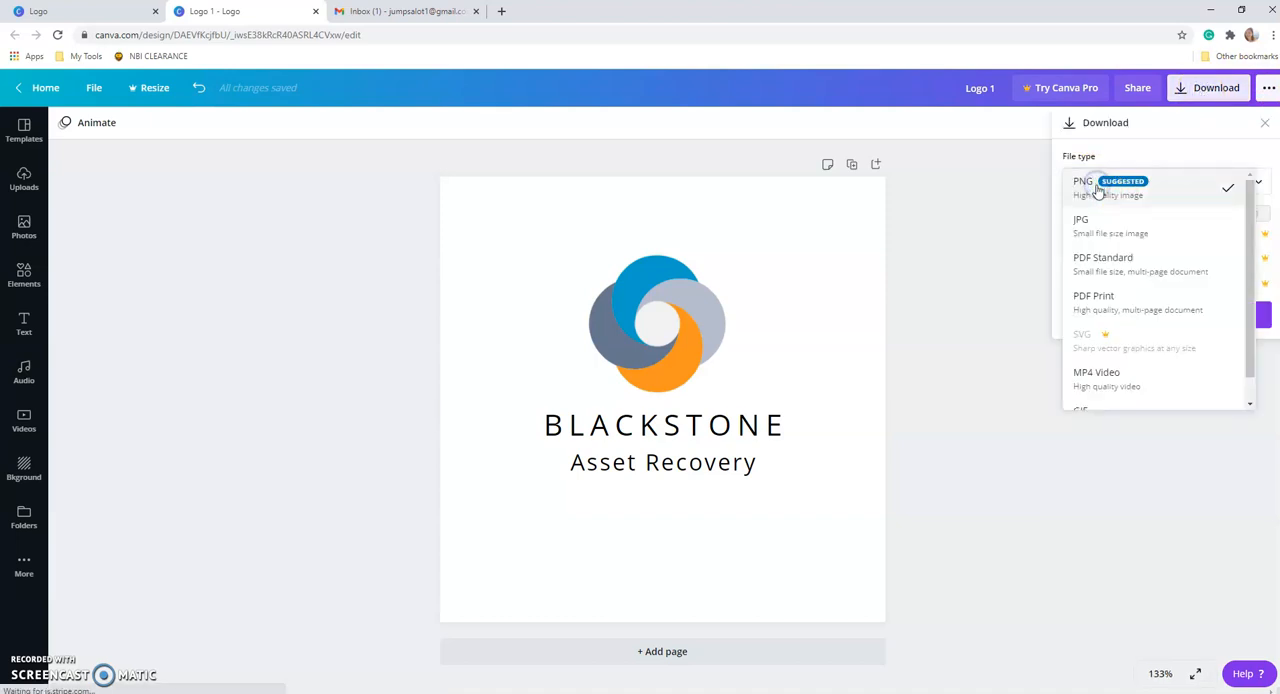
click(1097, 232)
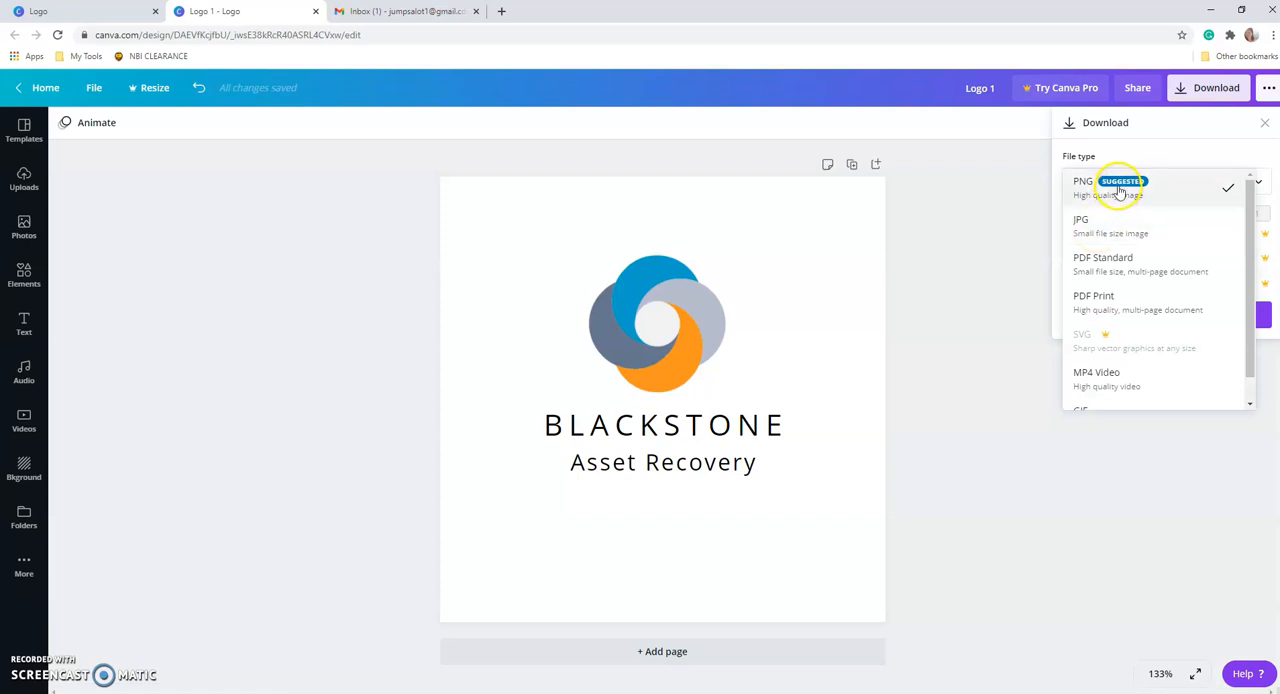
scroll(1137, 317, down, 1)
click(993, 320)
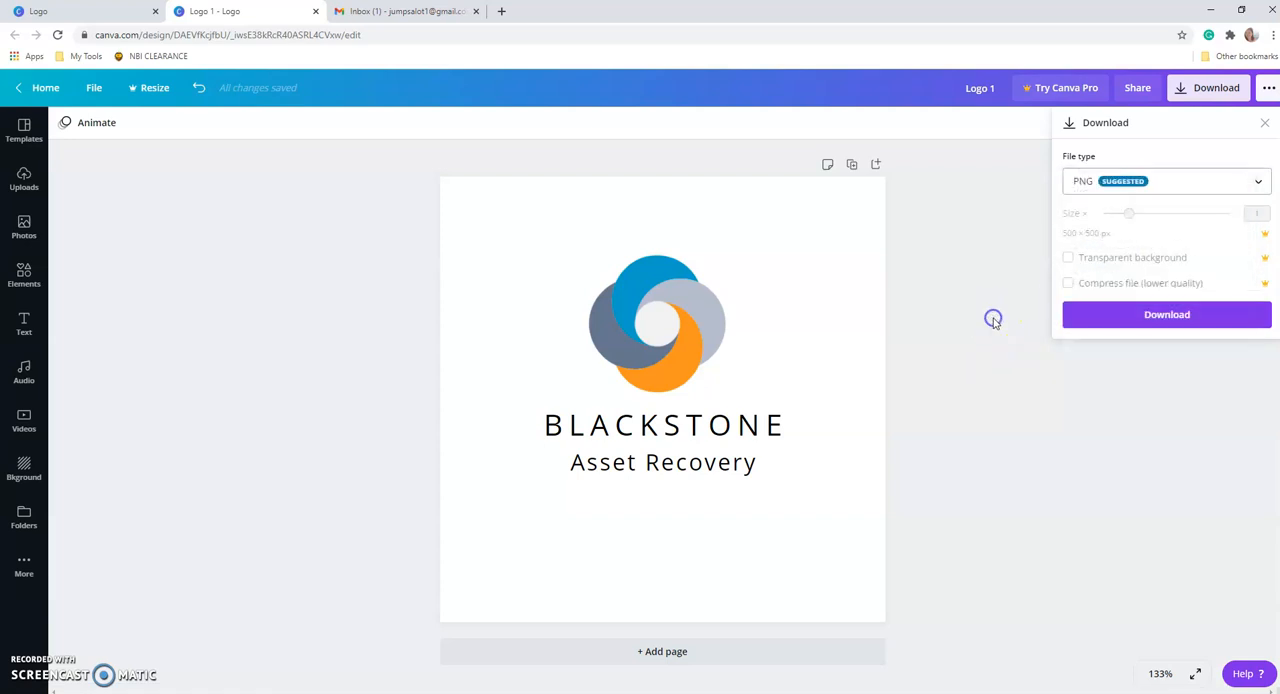
click(993, 319)
click(1191, 89)
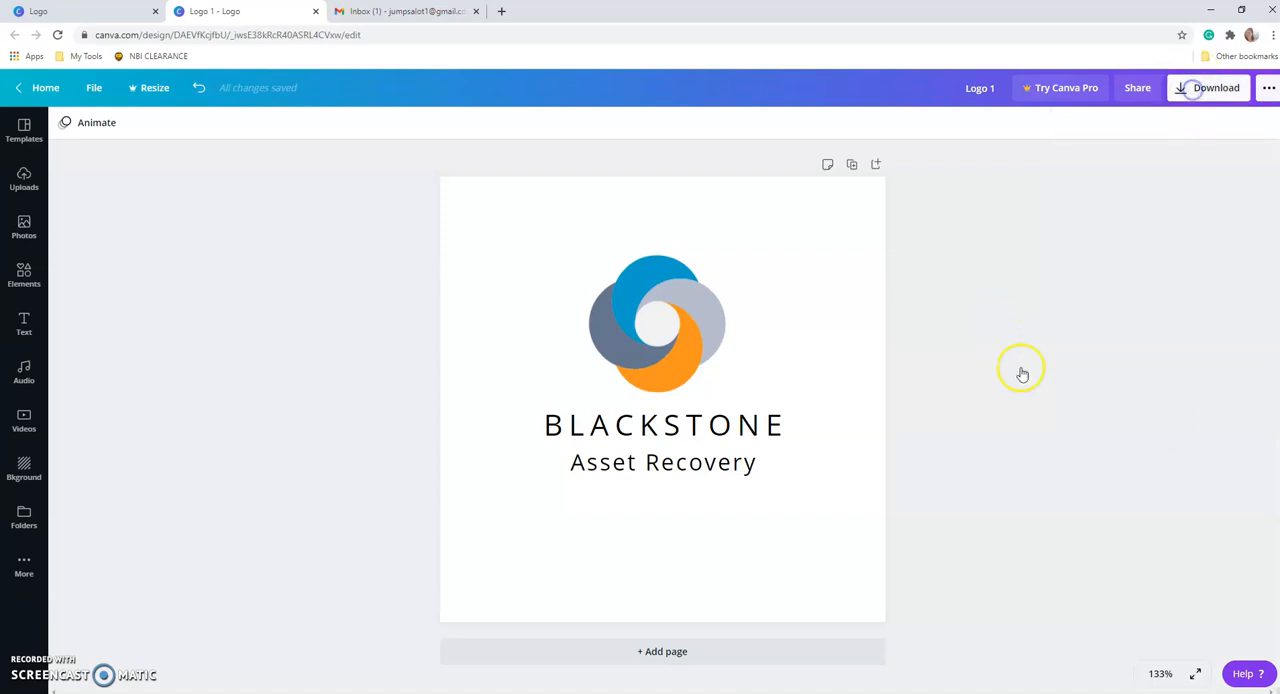
click(974, 261)
Open the download options for the logo and set the file type to JPG.
click(1195, 90)
click(1109, 180)
click(1098, 216)
click(1014, 360)
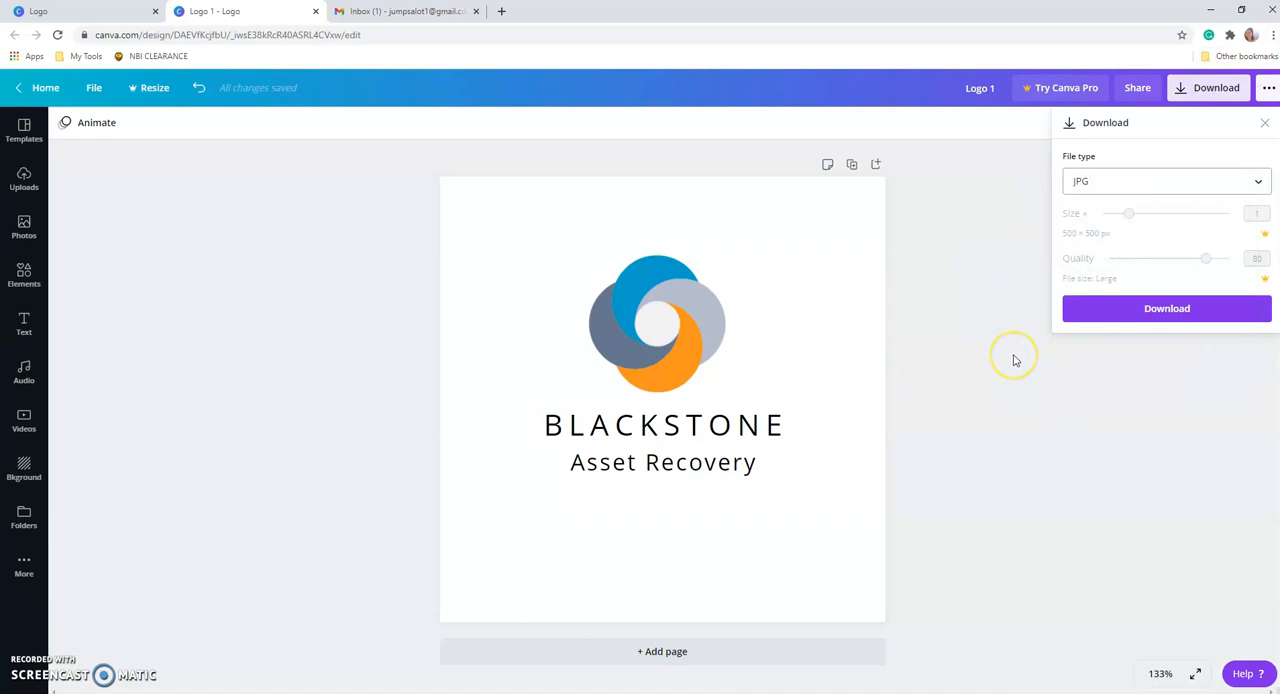